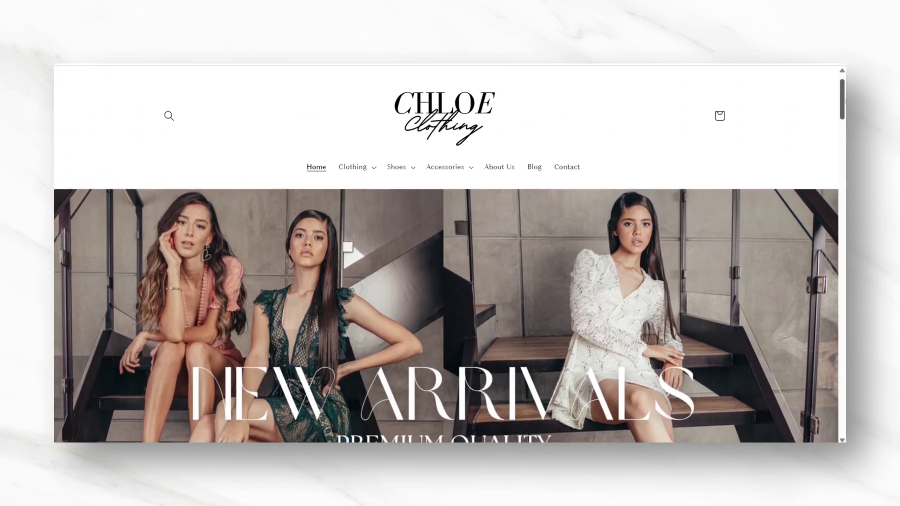
# - Browse the Clothing, Shoes and Accessories dropdowns on the demo store and open Belts & Hats
pyautogui.click(356, 206)
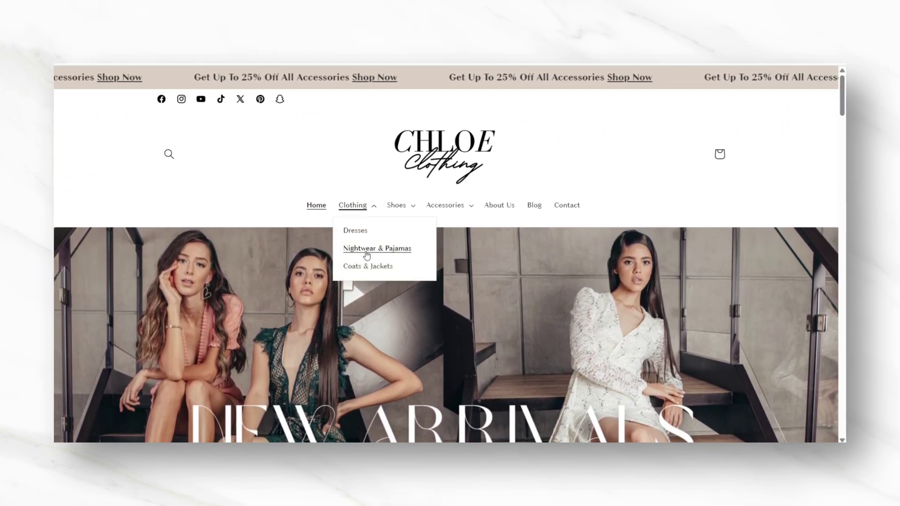
pyautogui.click(396, 206)
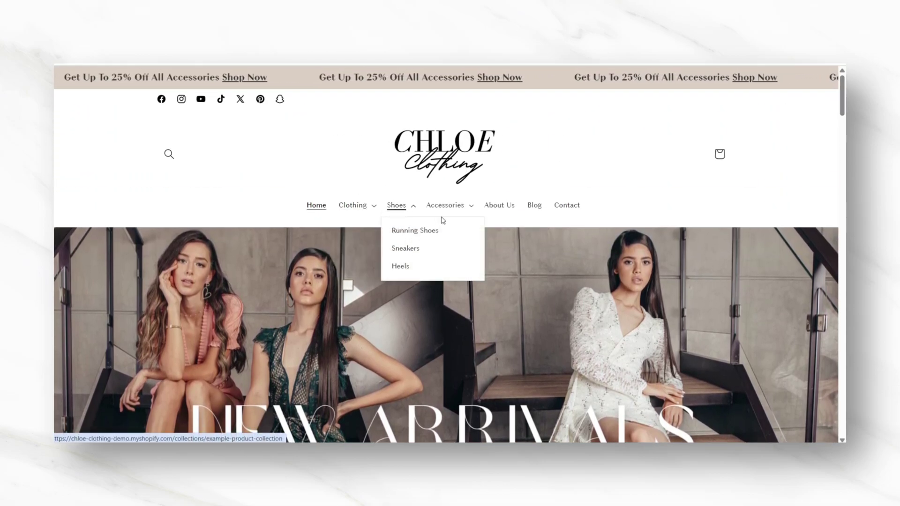
pyautogui.click(457, 205)
pyautogui.click(464, 265)
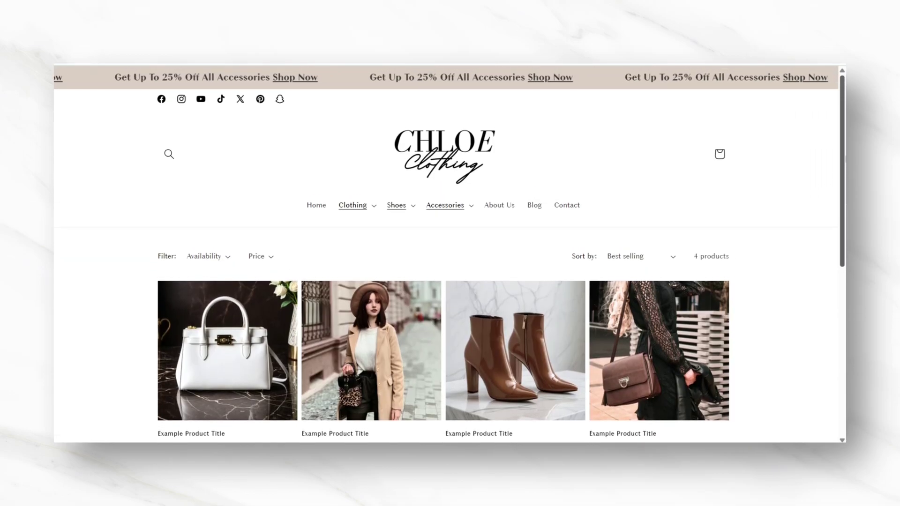
# - View the Contact Us page, then return to the home page through the footer Home link
pyautogui.click(565, 207)
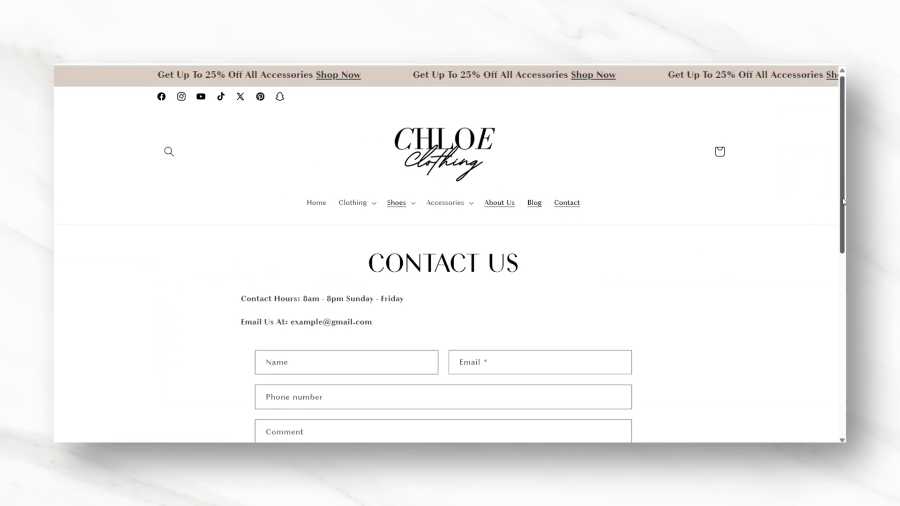
pyautogui.moveTo(843, 197); pyautogui.dragTo(845, 360)
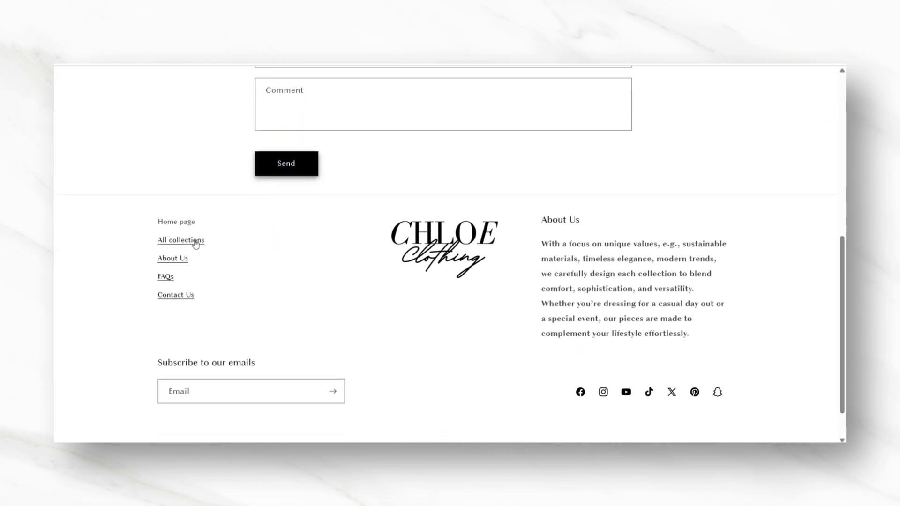
pyautogui.click(176, 222)
pyautogui.scroll(-15, 197, 183)
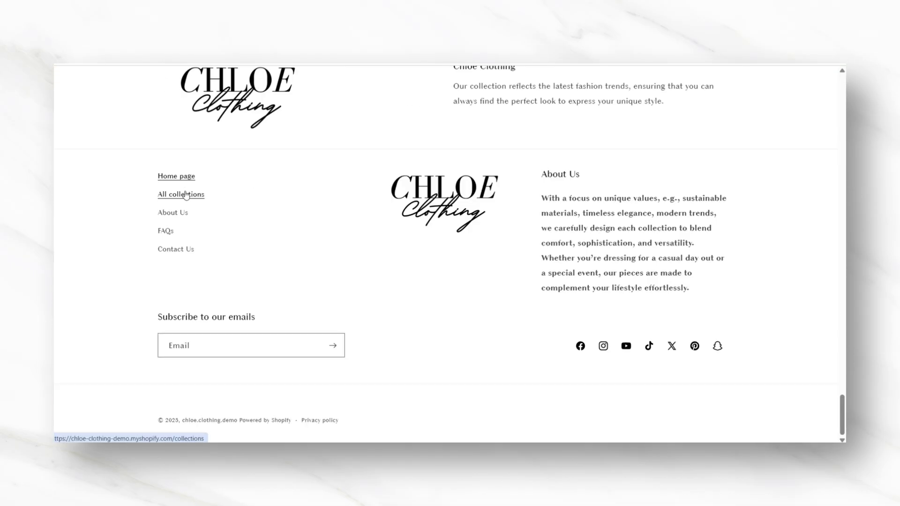
# - Open the All collections page and look through its collection categories
pyautogui.click(185, 199)
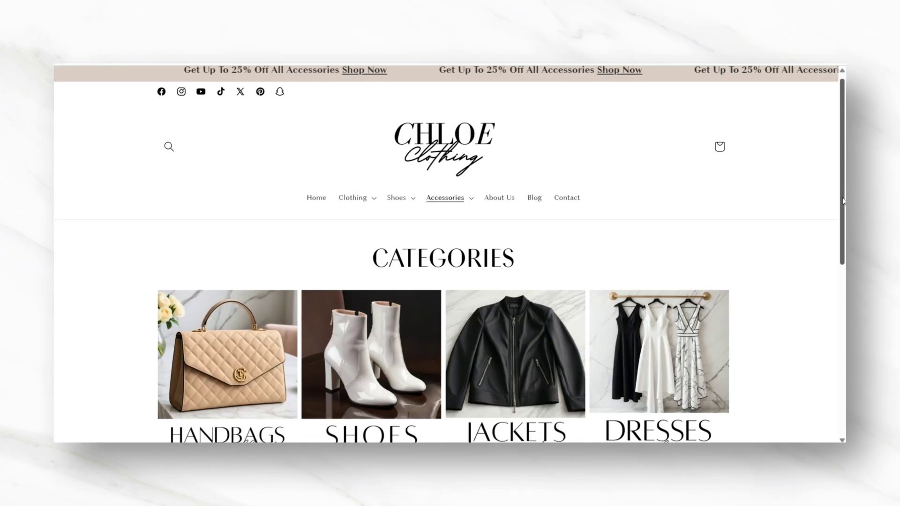
pyautogui.scroll(-2, 185, 200)
pyautogui.scroll(-3, 450, 254)
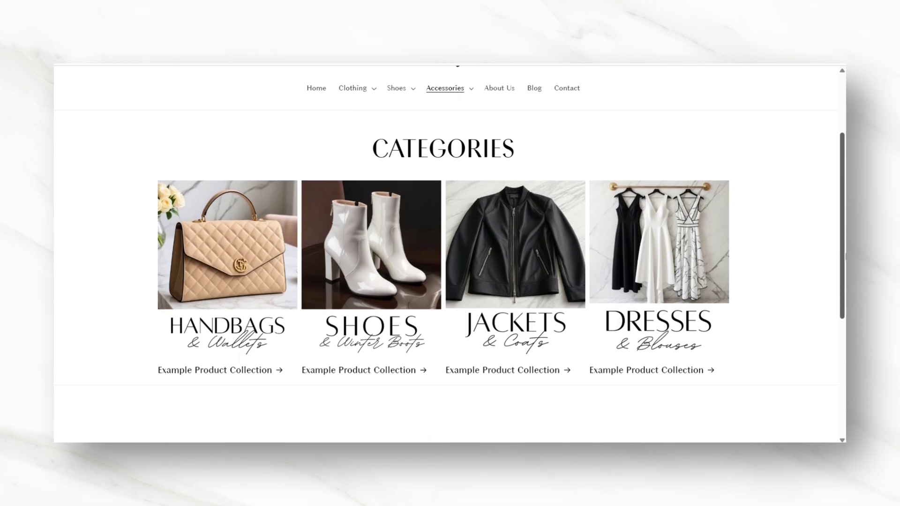
pyautogui.moveTo(845, 280); pyautogui.dragTo(843, 298)
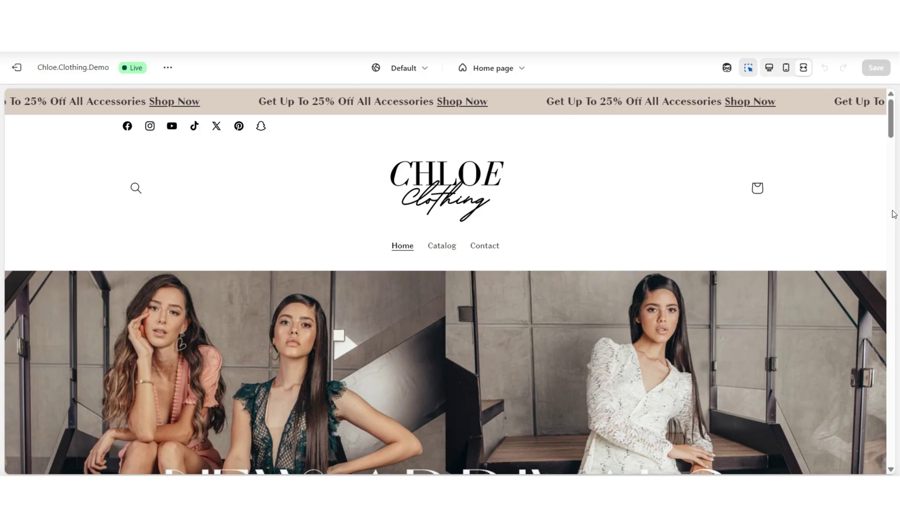
# - Scroll through the theme editor's Home page preview before heading back to Online Store > Themes
pyautogui.scroll(-1, 893, 214)
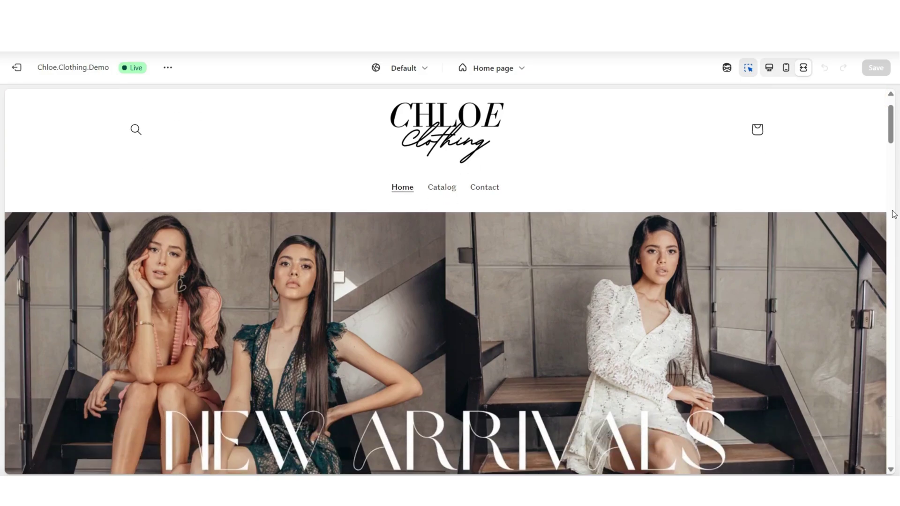
pyautogui.scroll(-2, 893, 214)
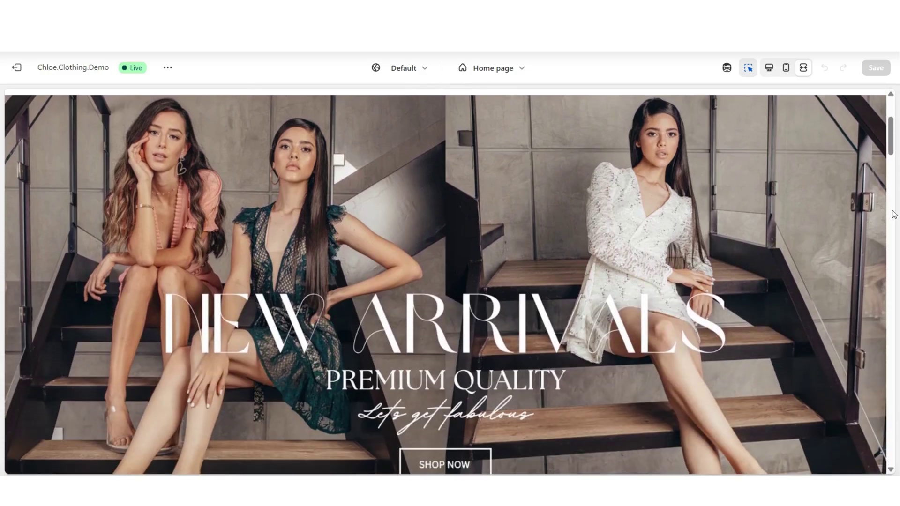
pyautogui.scroll(3, 894, 215)
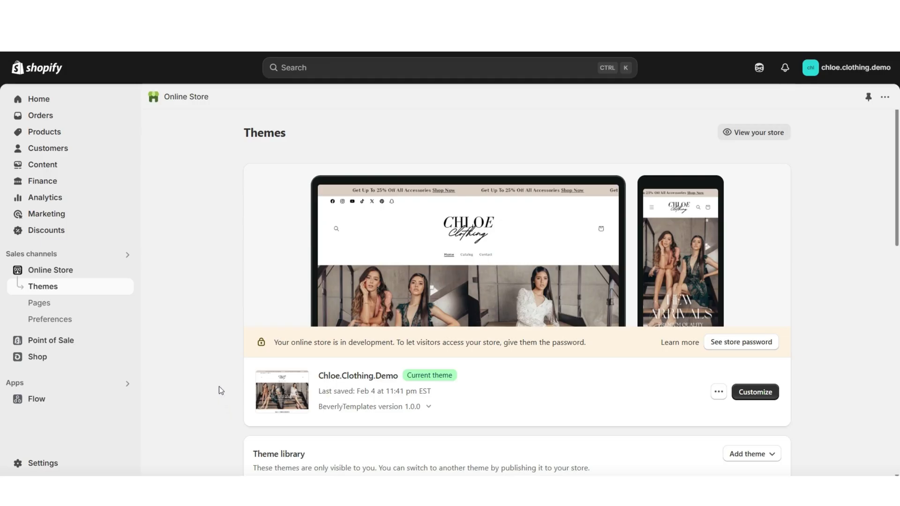
# - Go to Content > Menus to see Main menu, Footer menu and Customer account main menu
pyautogui.click(83, 165)
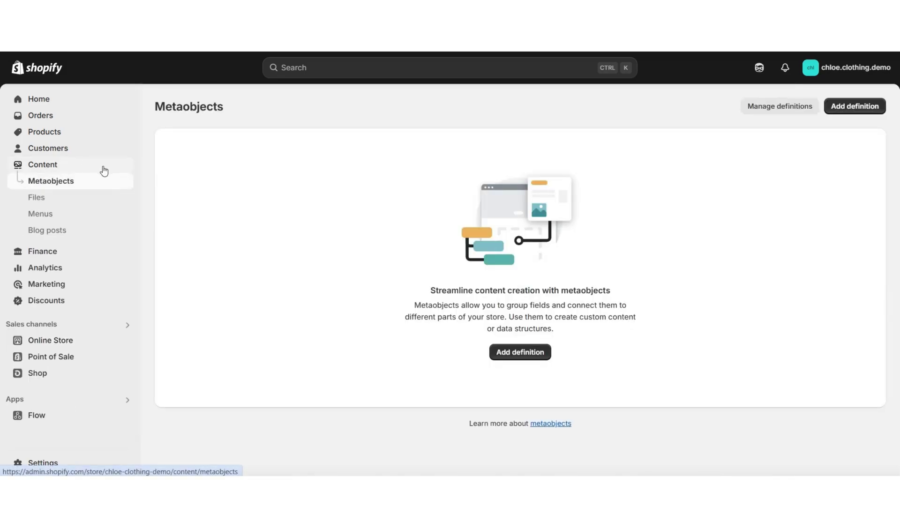
pyautogui.click(49, 217)
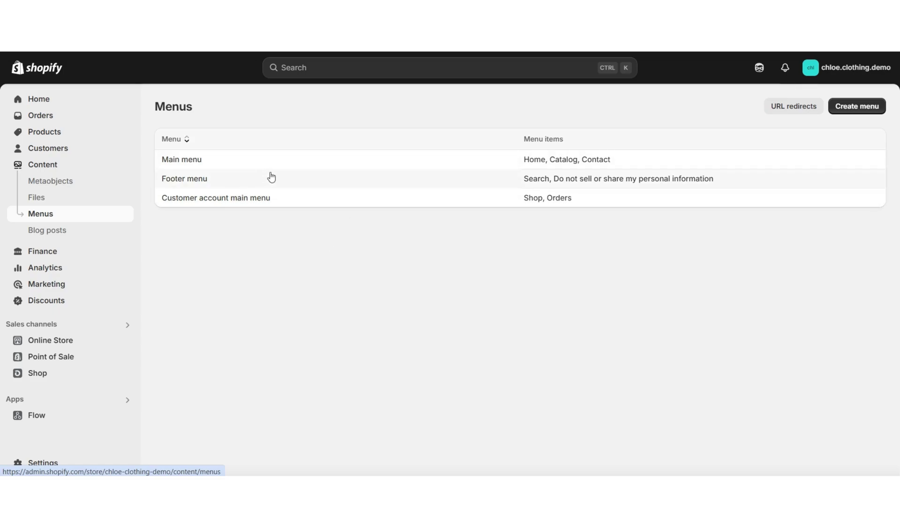
pyautogui.click(843, 109)
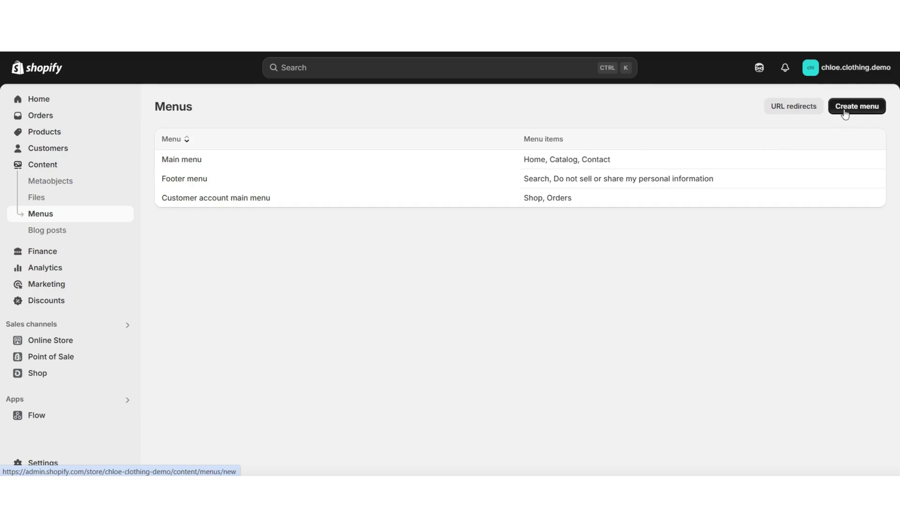
# - Create a new menu named 'New Main Menu'
pyautogui.click(846, 112)
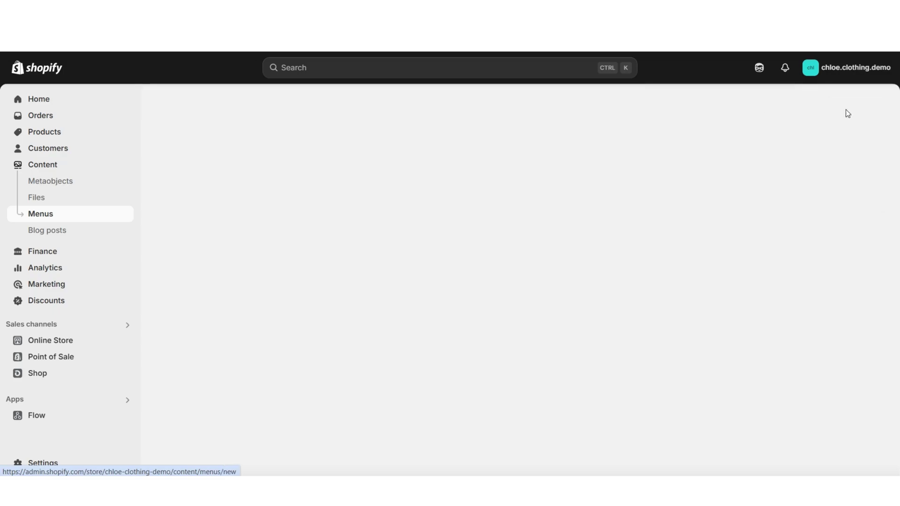
pyautogui.write('New Main Menu')
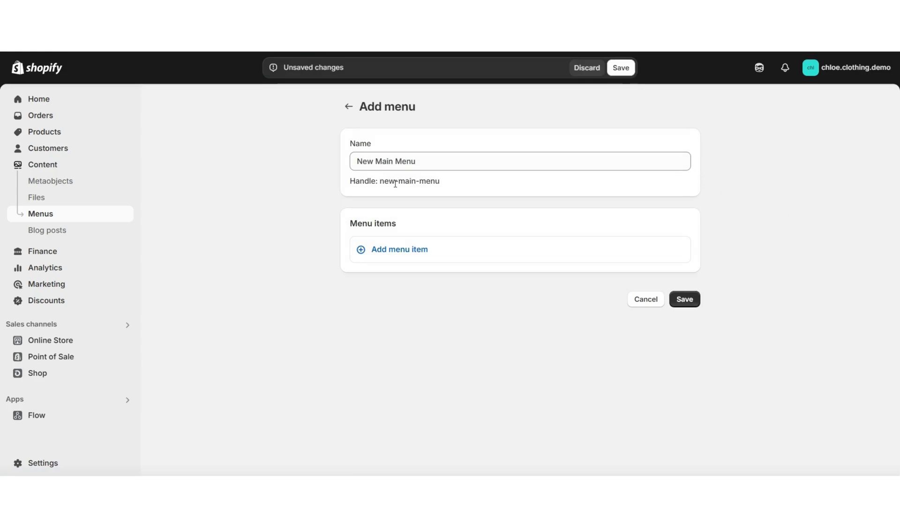
pyautogui.click(369, 179)
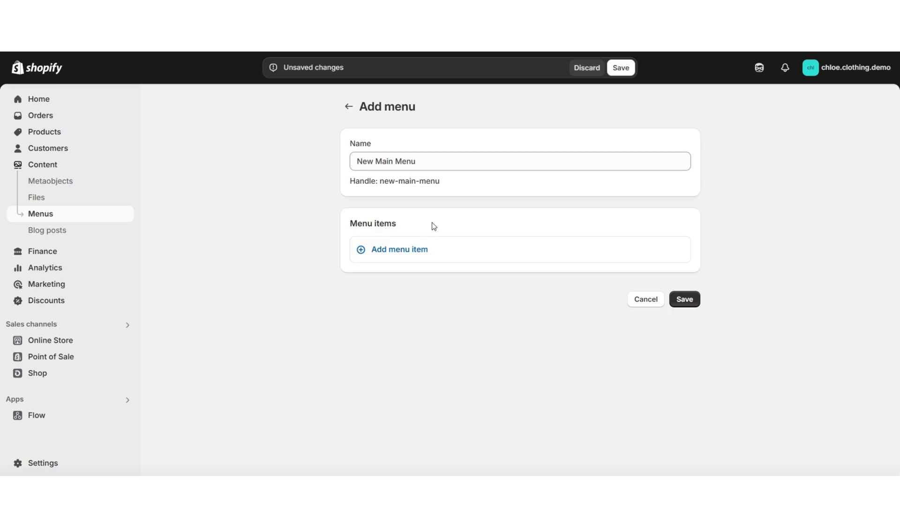
# - Add a first menu item linked to the home page, labelled 'Home'
pyautogui.click(396, 251)
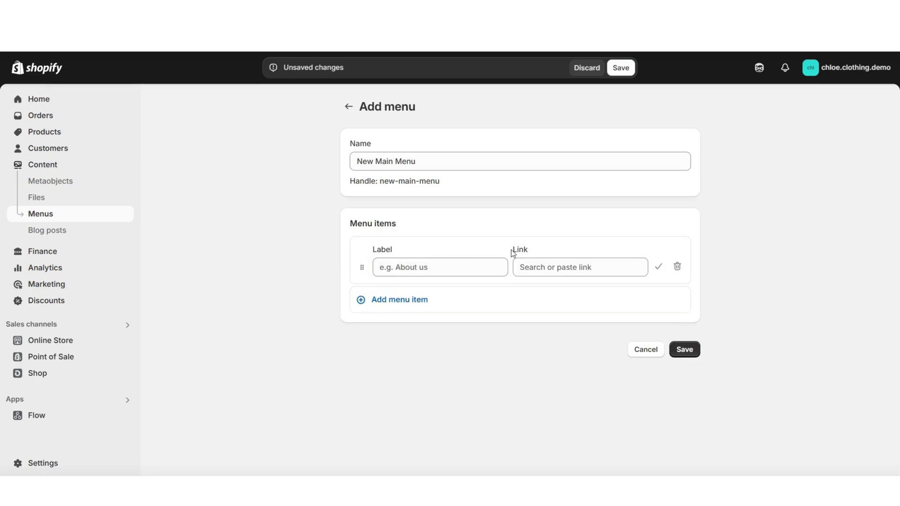
pyautogui.click(552, 272)
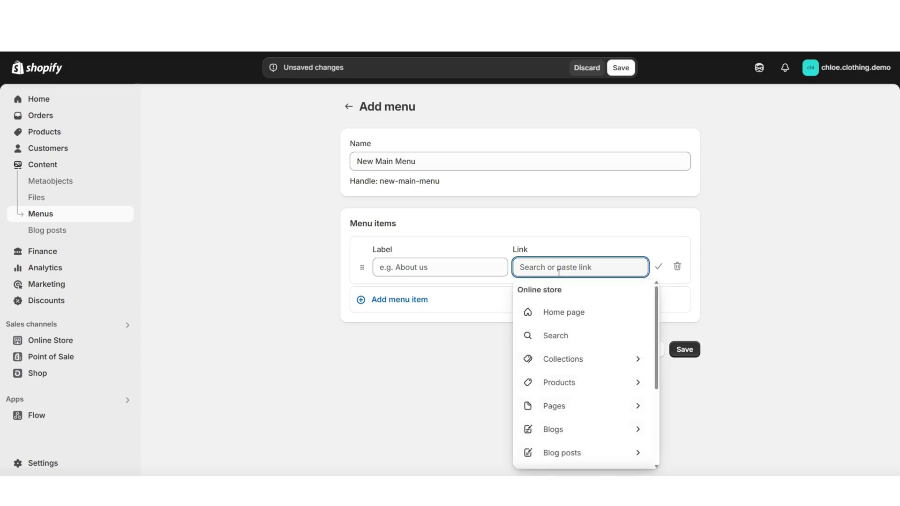
pyautogui.scroll(-1, 653, 308)
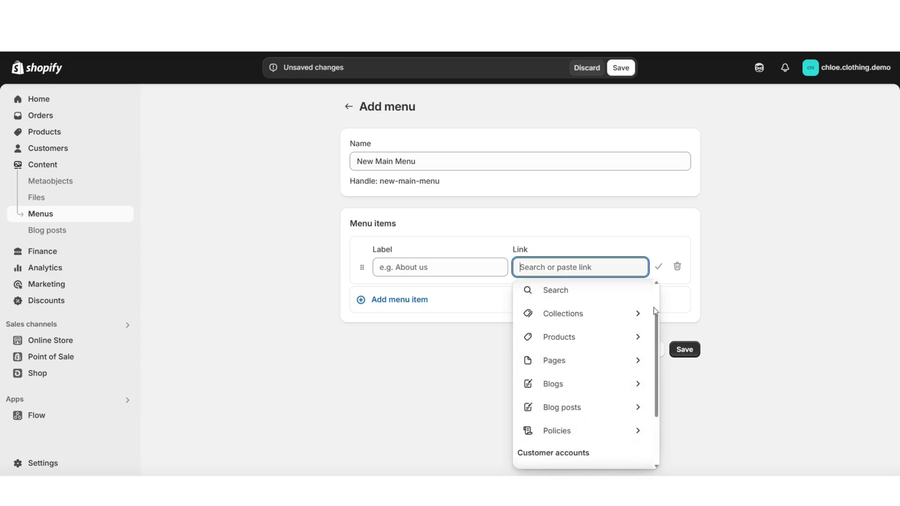
pyautogui.scroll(1, 653, 308)
pyautogui.click(578, 316)
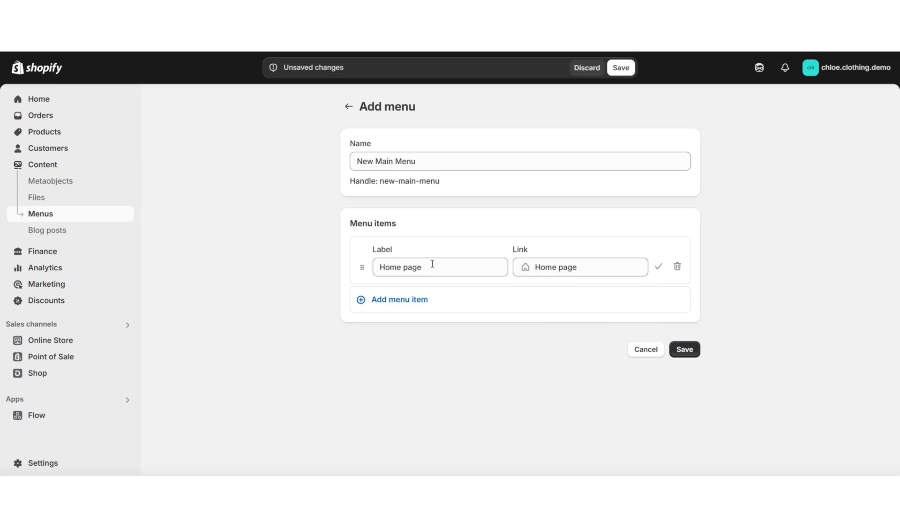
pyautogui.moveTo(435, 264); pyautogui.dragTo(404, 270)
pyautogui.press('BackSpace')
pyautogui.click(658, 266)
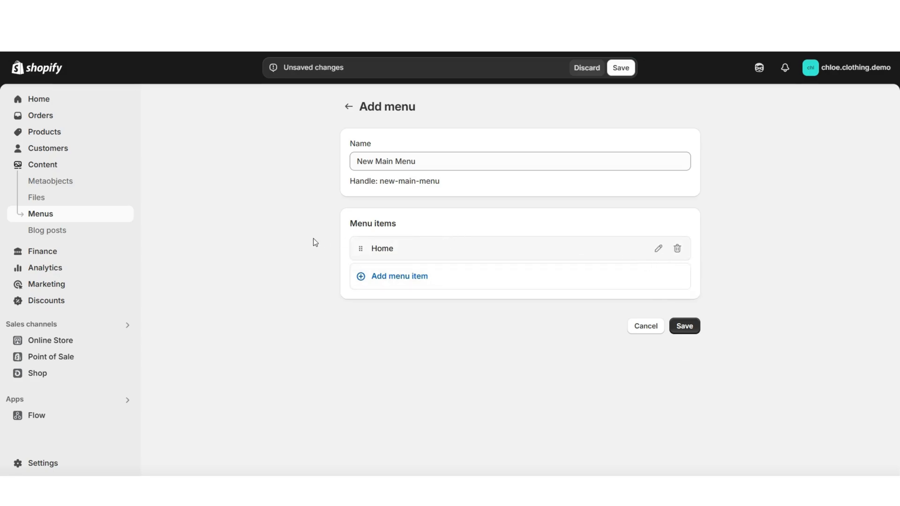
# - Add a 'Clothing' item linked to Example Product Collection
pyautogui.click(398, 277)
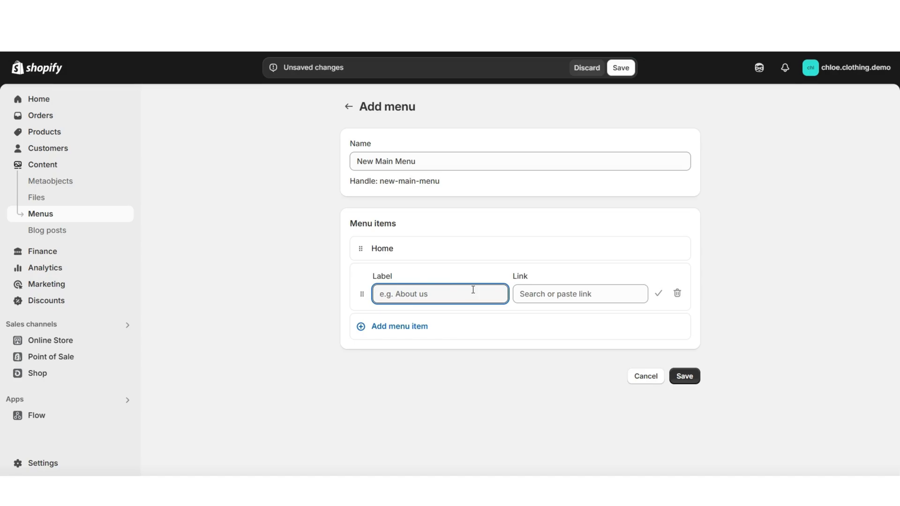
pyautogui.click(523, 292)
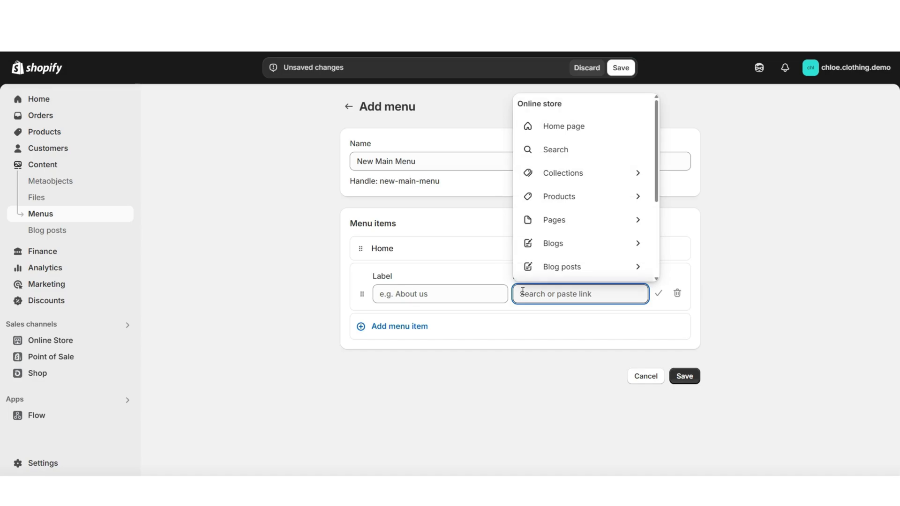
pyautogui.click(631, 179)
pyautogui.click(586, 364)
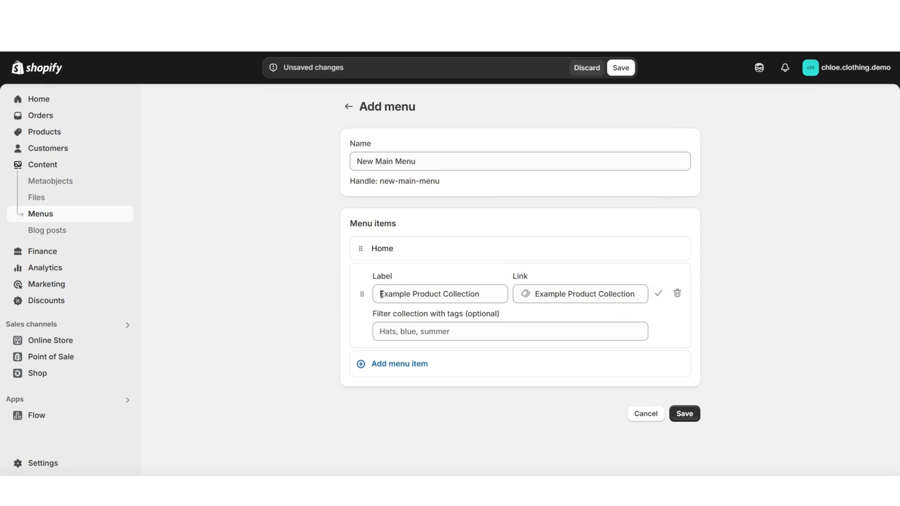
pyautogui.tripleClick(381, 294)
pyautogui.write('Clothing')
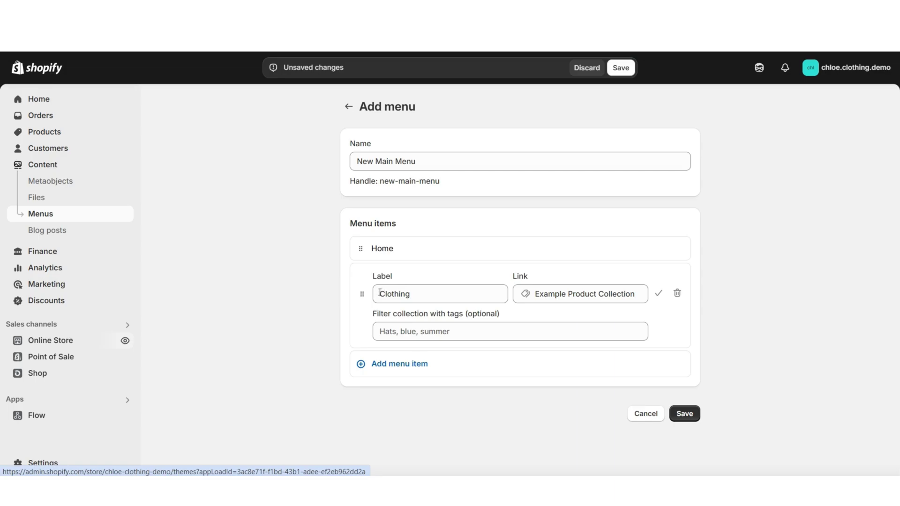
pyautogui.click(658, 293)
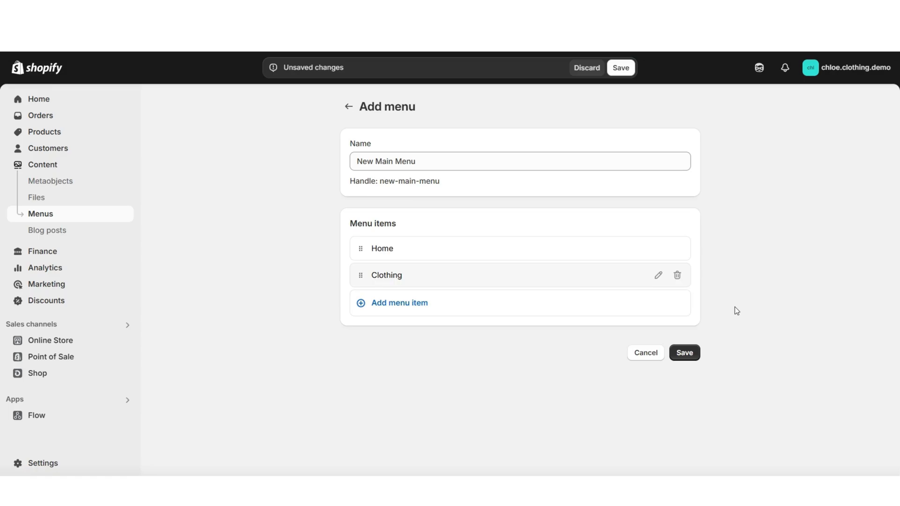
# - Add a 'Dresses' item also linked to Example Product Collection
pyautogui.click(389, 304)
pyautogui.click(536, 320)
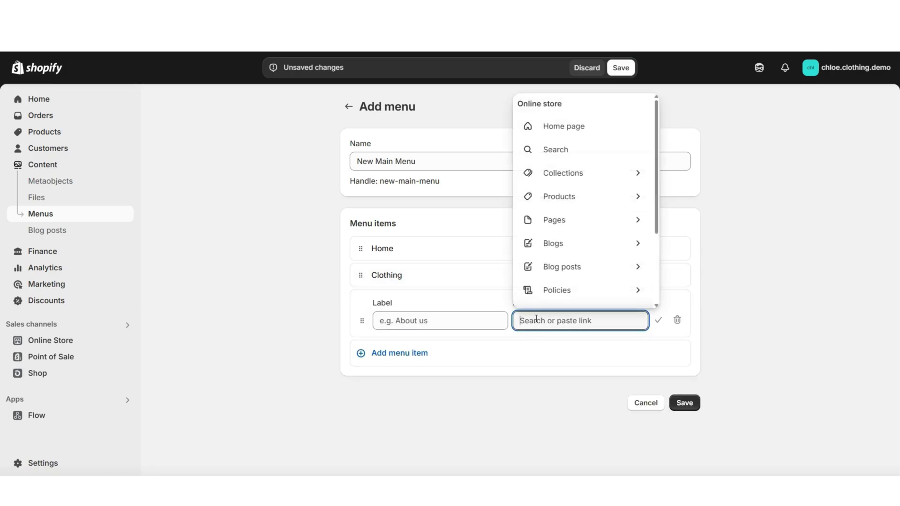
pyautogui.click(604, 183)
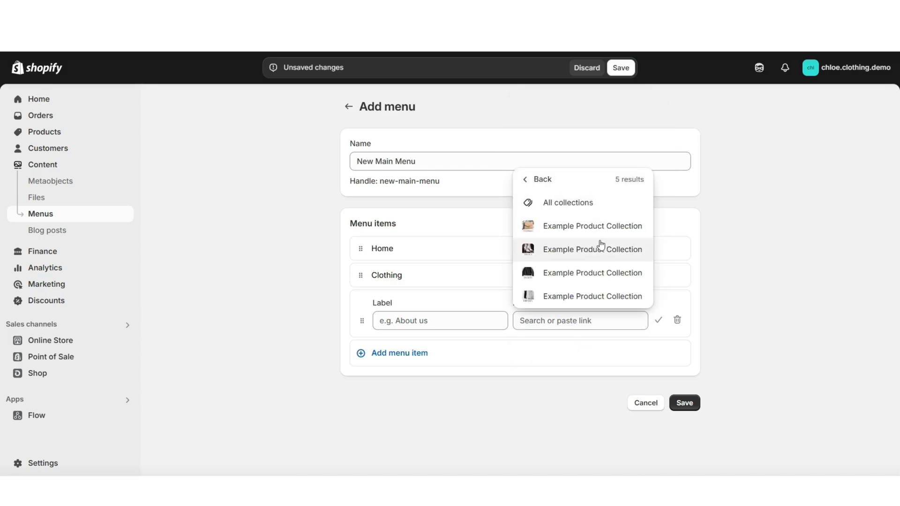
pyautogui.click(601, 249)
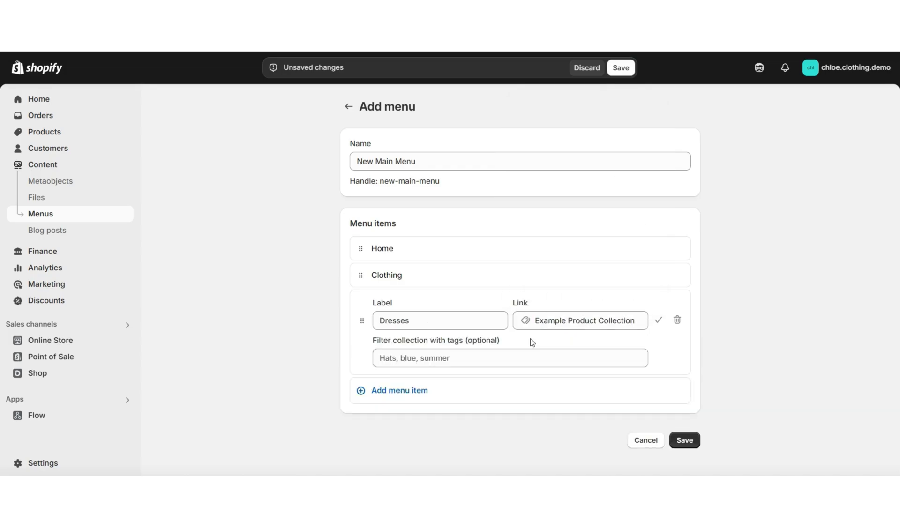
pyautogui.click(659, 320)
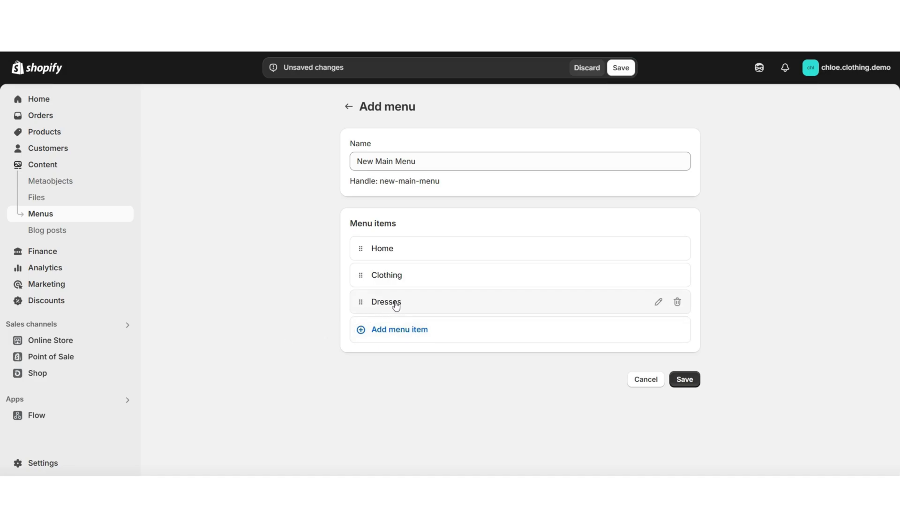
# - Nest Dresses under Clothing and add Nightwear & Pajamas and Coats & Jackets as Clothing sub-items
pyautogui.moveTo(362, 302); pyautogui.dragTo(362, 302)
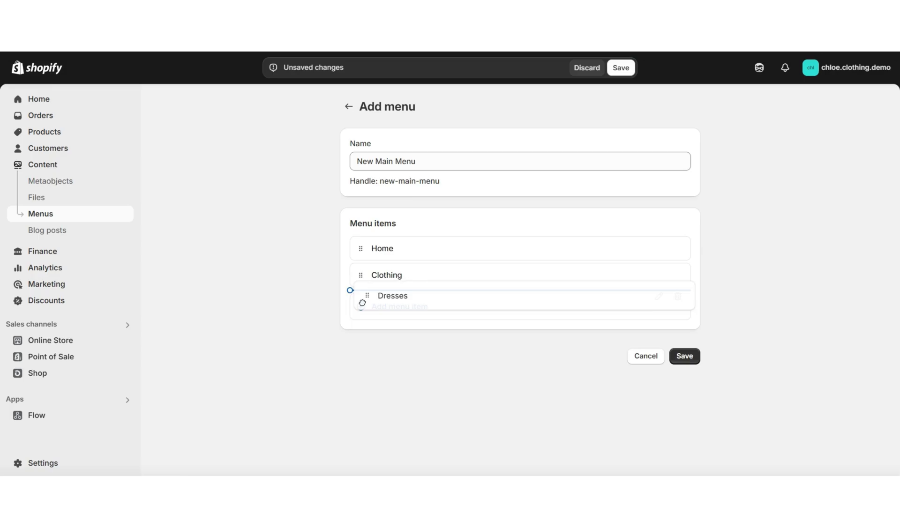
pyautogui.moveTo(362, 302); pyautogui.dragTo(450, 302)
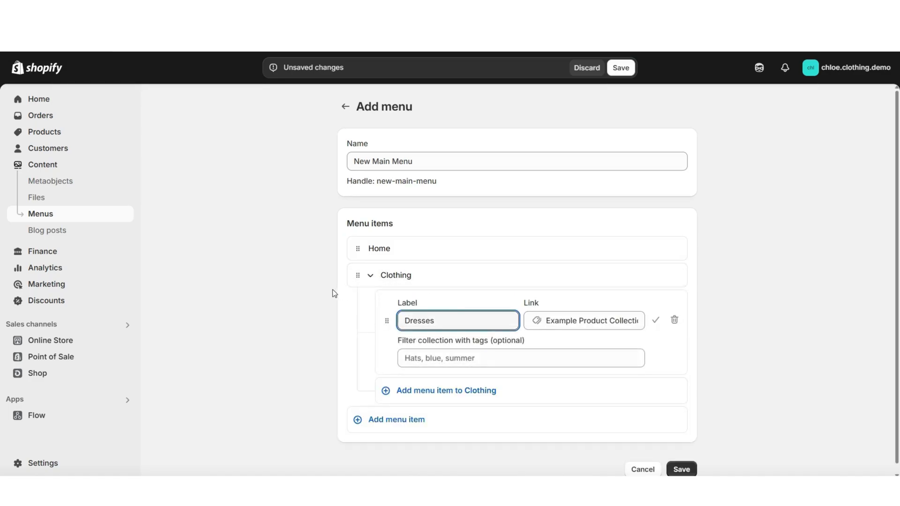
pyautogui.click(322, 305)
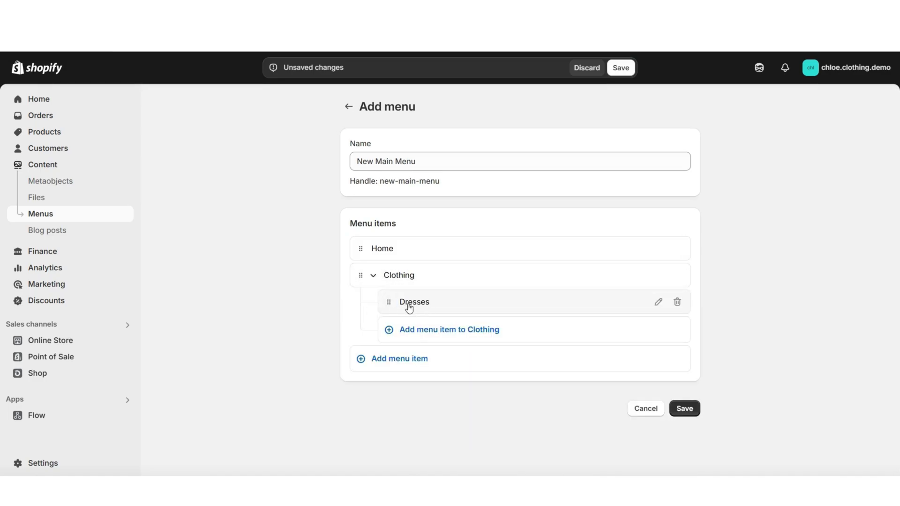
pyautogui.click(373, 277)
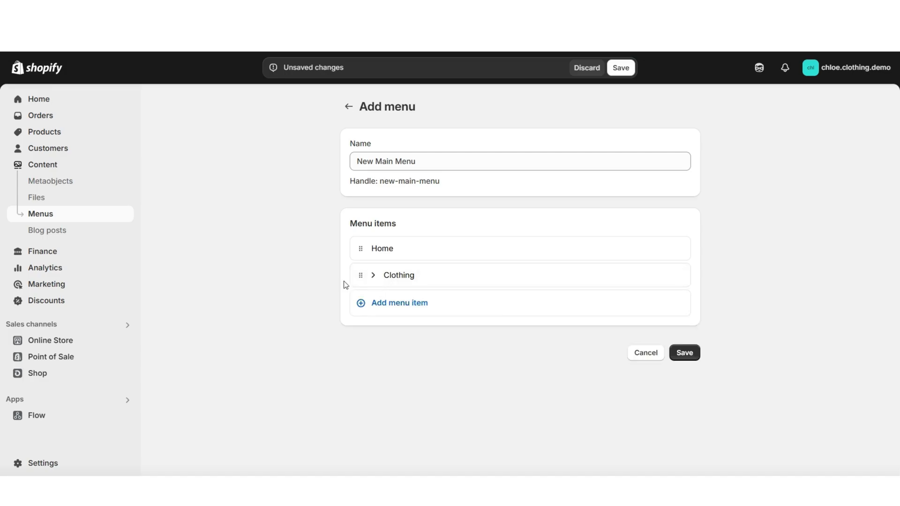
pyautogui.click(373, 277)
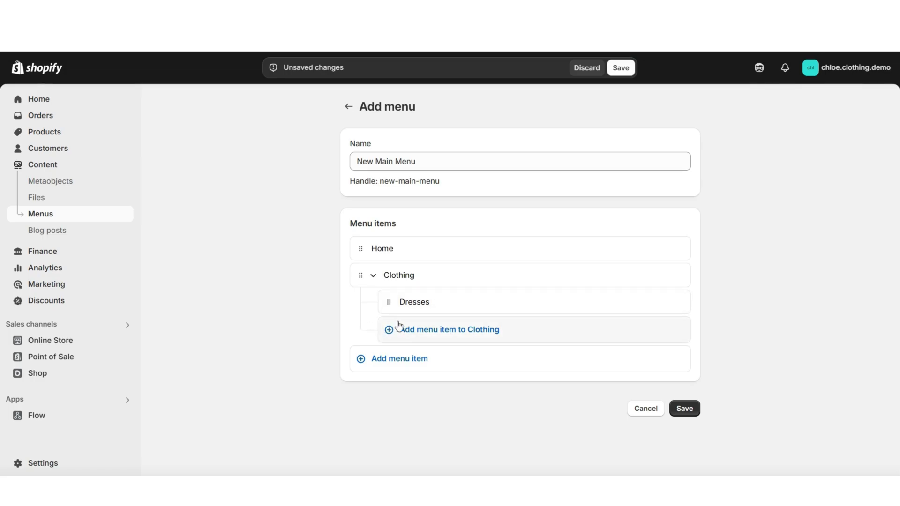
pyautogui.click(430, 329)
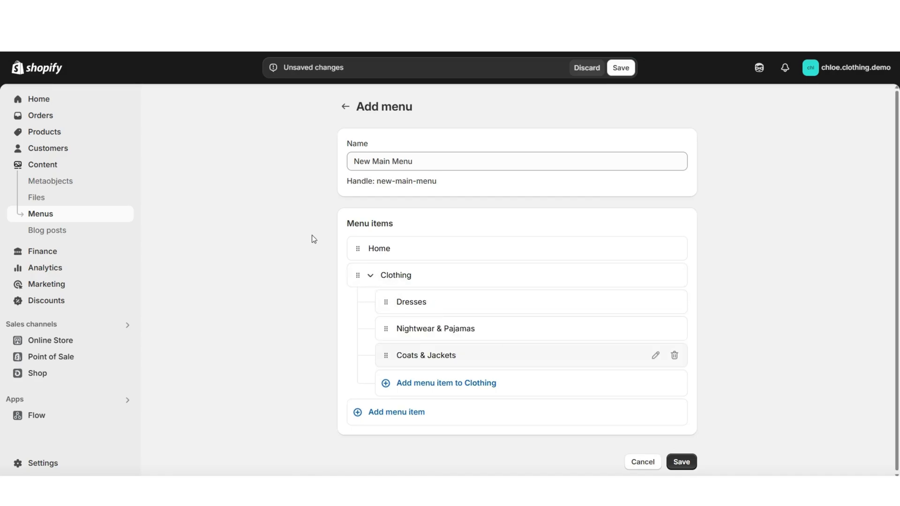
pyautogui.click(370, 275)
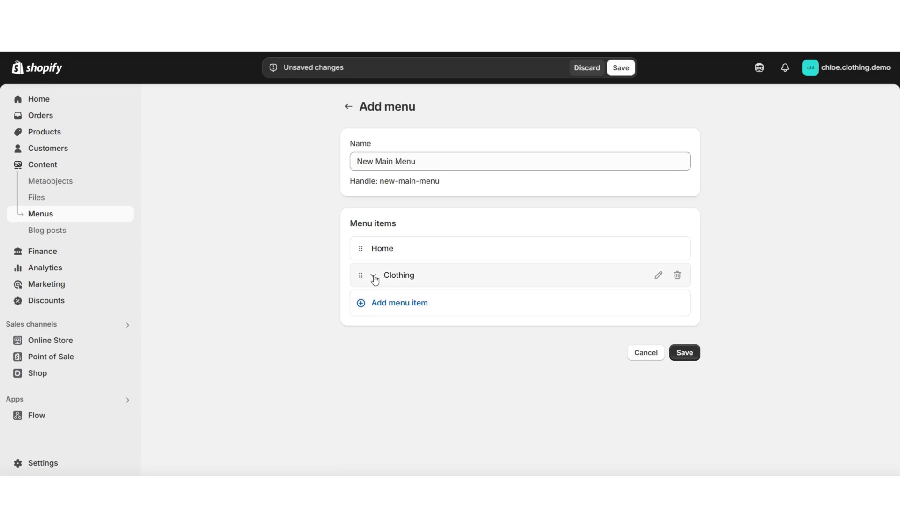
# - Add the Shoes, Accessories, About Us, Blog and Contact top-level items with their sub-items
pyautogui.click(374, 276)
pyautogui.click(371, 277)
pyautogui.click(402, 305)
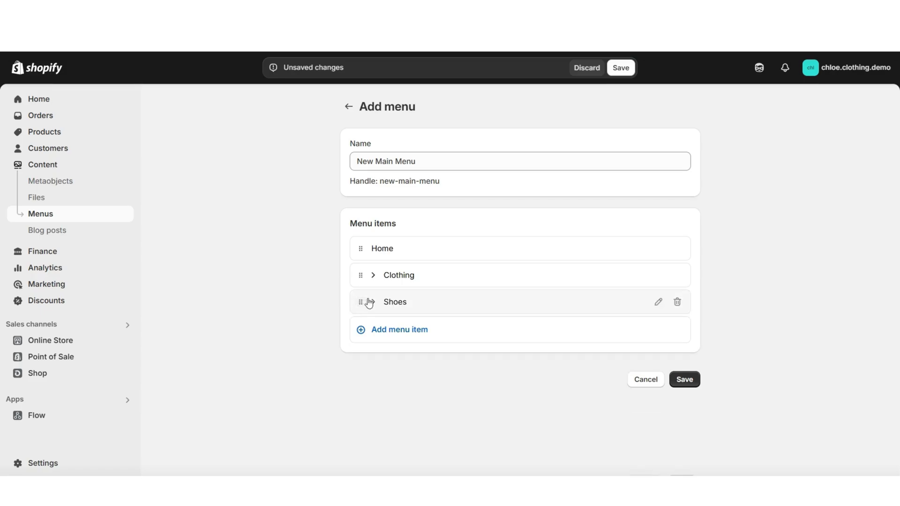
pyautogui.click(373, 302)
pyautogui.scroll(-1, 319, 307)
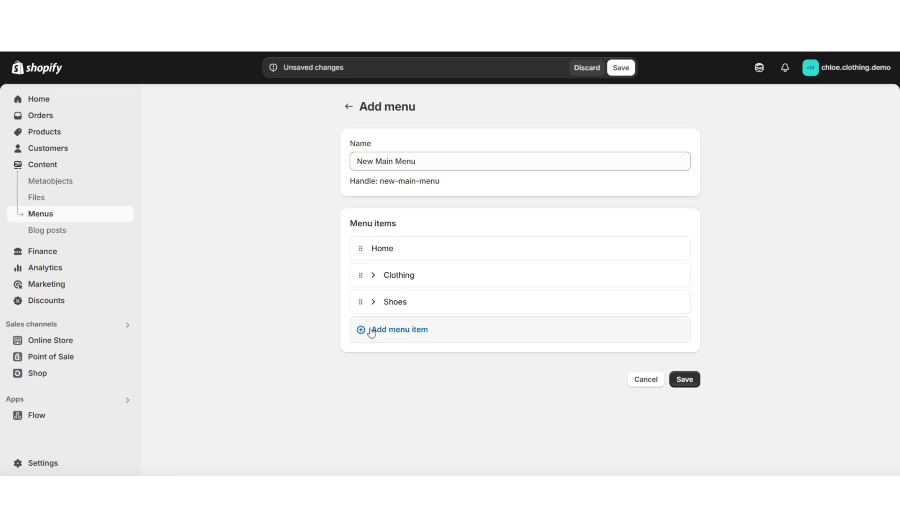
pyautogui.click(371, 331)
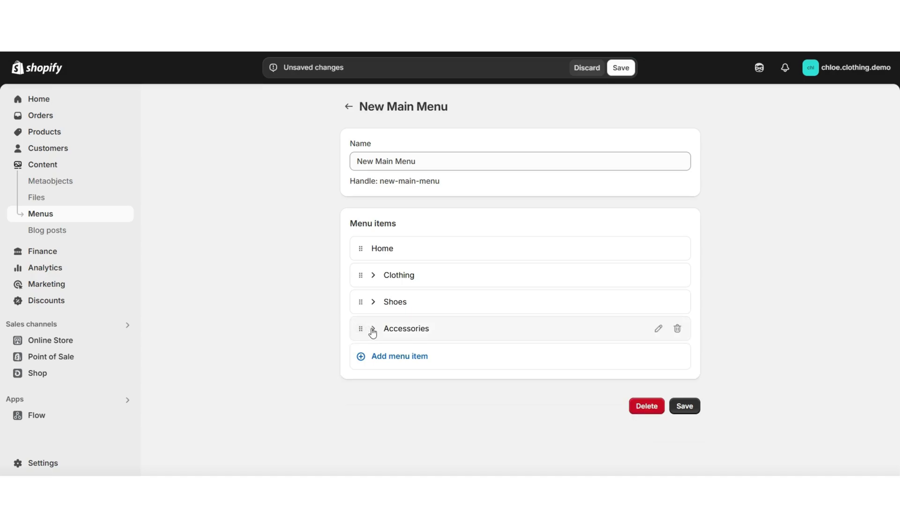
pyautogui.click(372, 330)
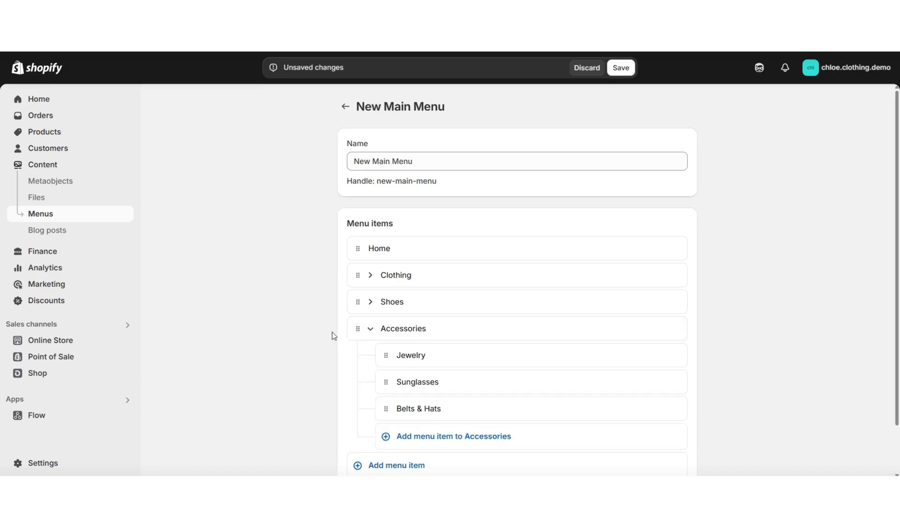
pyautogui.scroll(-1, 318, 334)
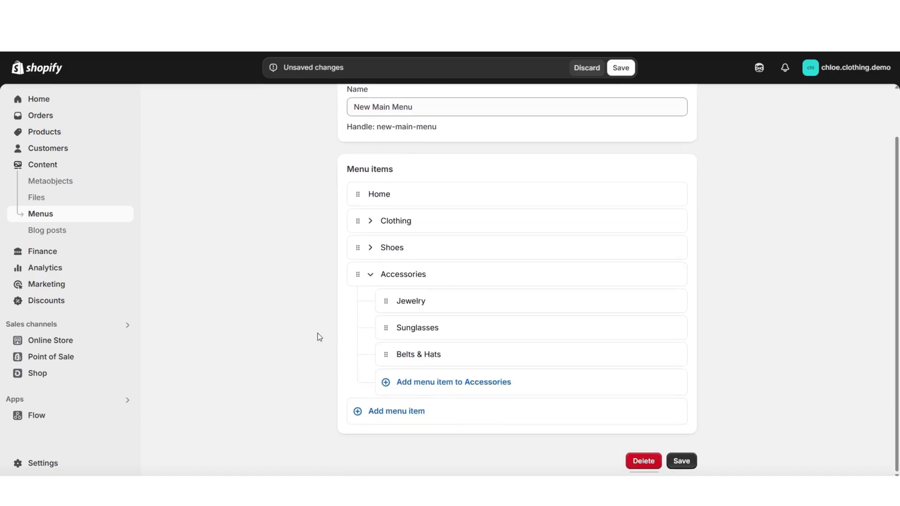
pyautogui.click(370, 276)
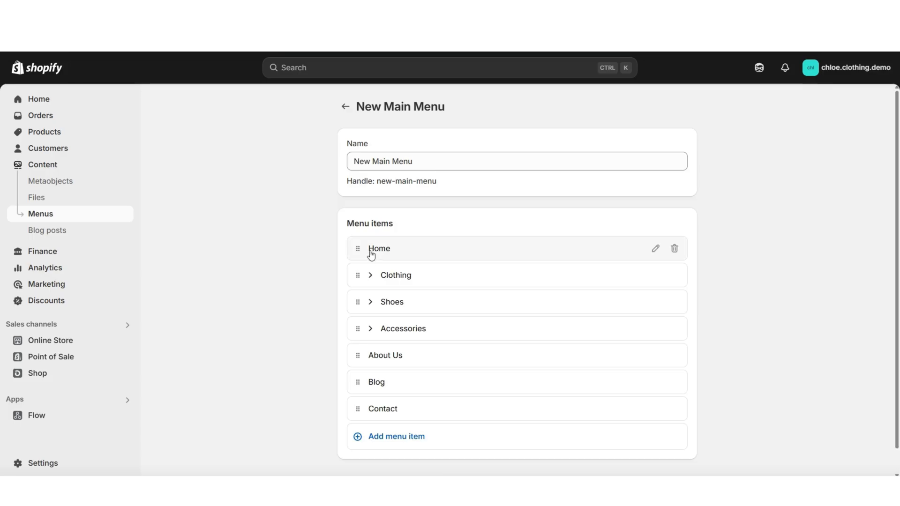
# - Open the Chloe.Clothing.Demo theme in the theme editor from Online Store
pyautogui.click(63, 341)
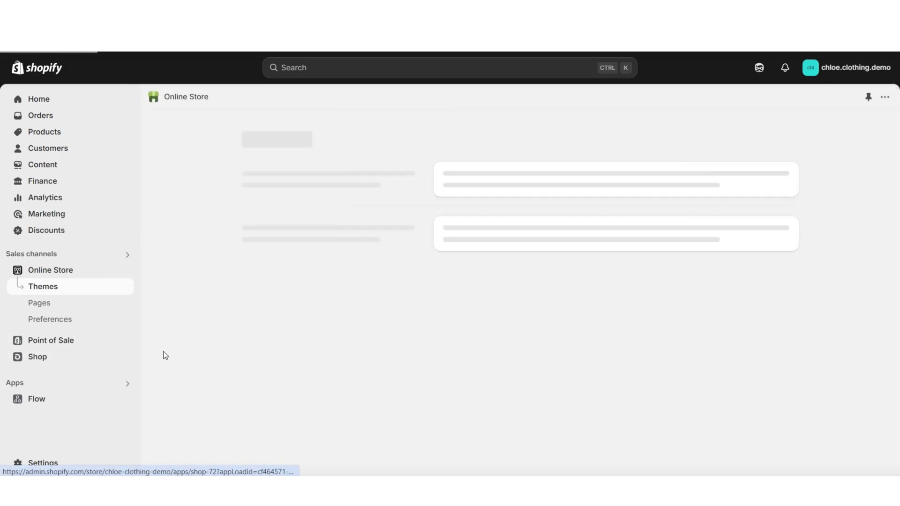
pyautogui.click(755, 391)
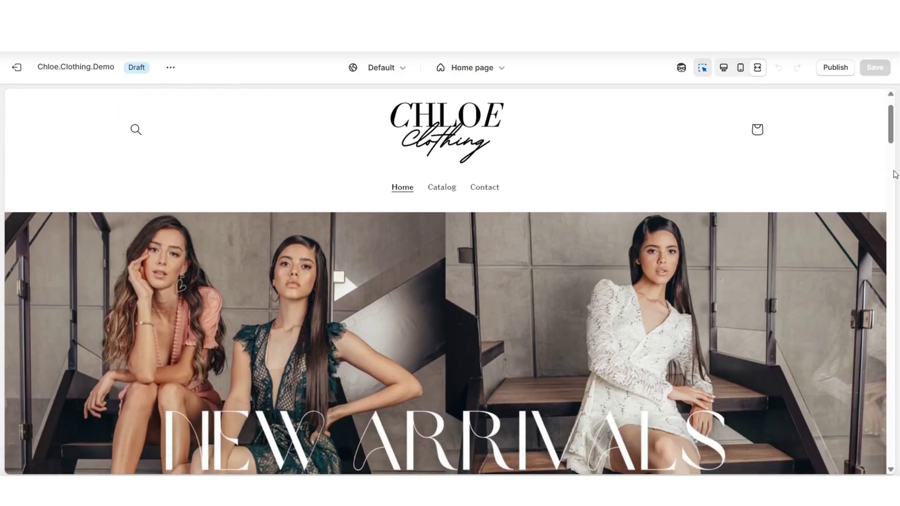
pyautogui.scroll(-3, 894, 174)
pyautogui.scroll(3, 356, 150)
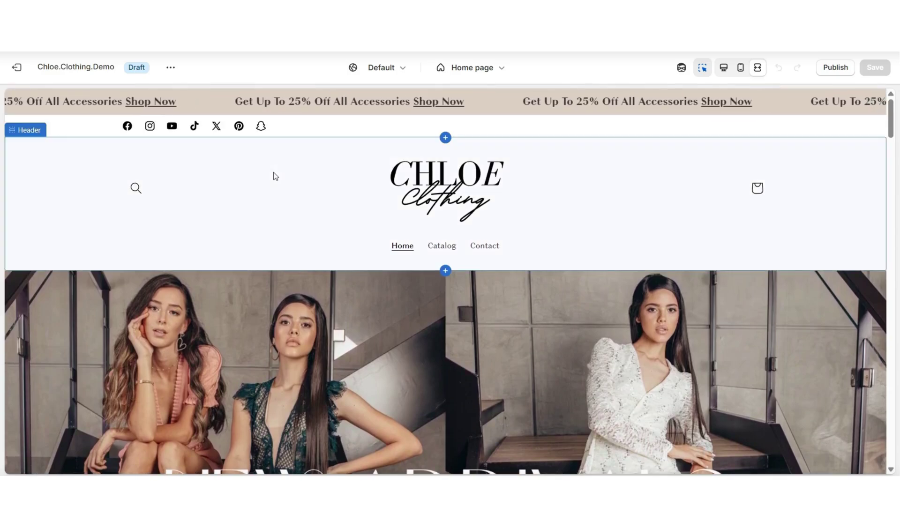
# - Replace the Header section's Main menu with New Main Menu
pyautogui.click(265, 177)
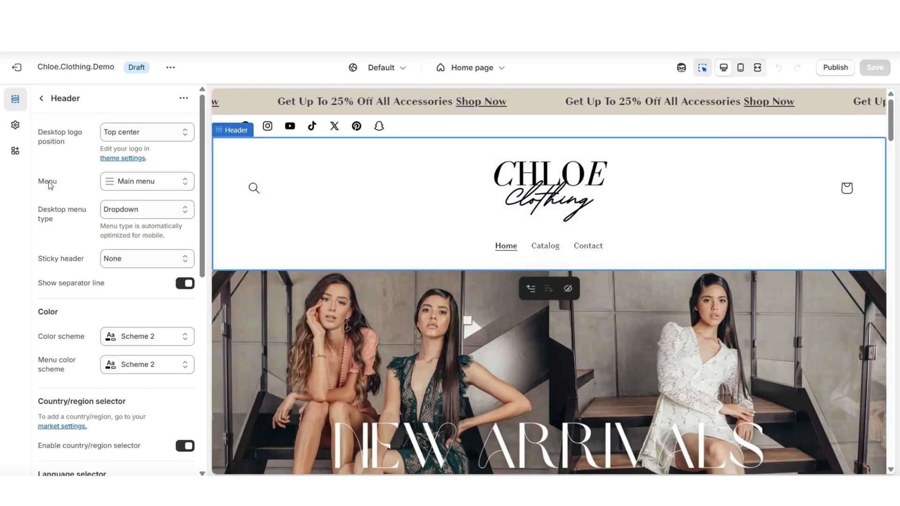
pyautogui.click(125, 187)
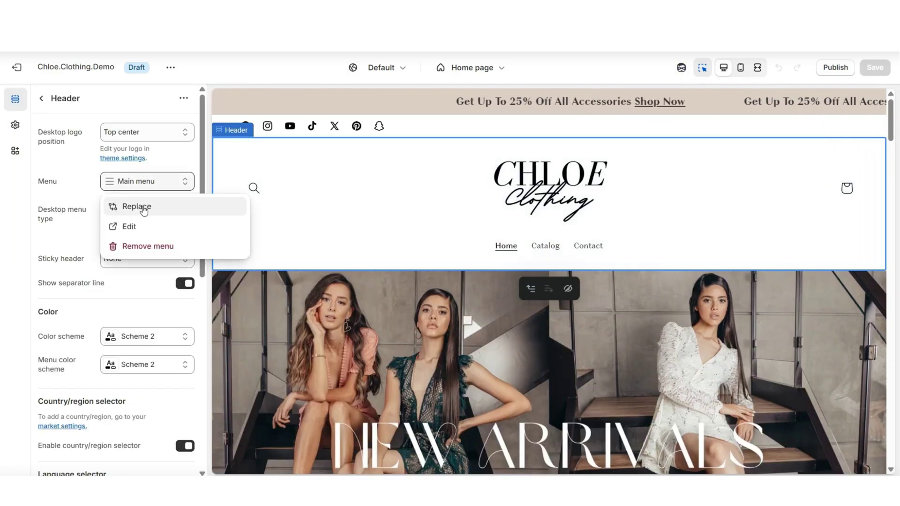
pyautogui.click(139, 207)
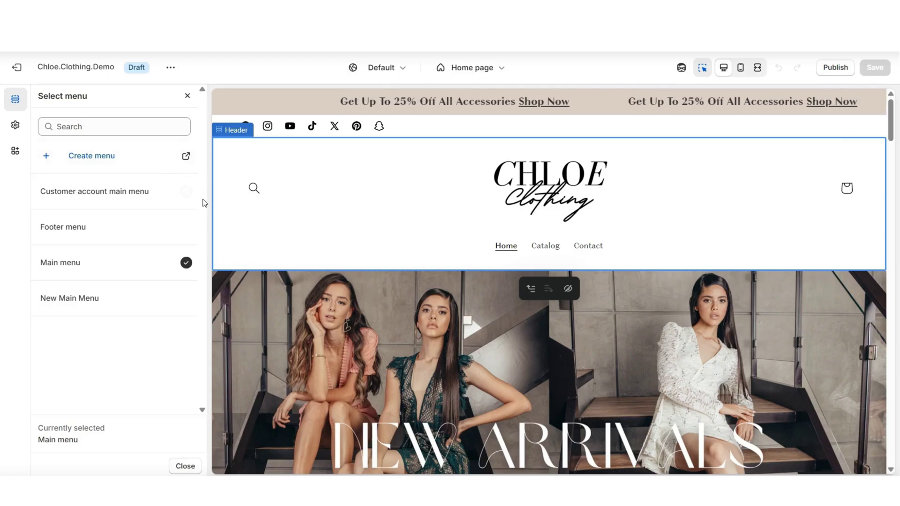
pyautogui.click(187, 298)
pyautogui.click(757, 67)
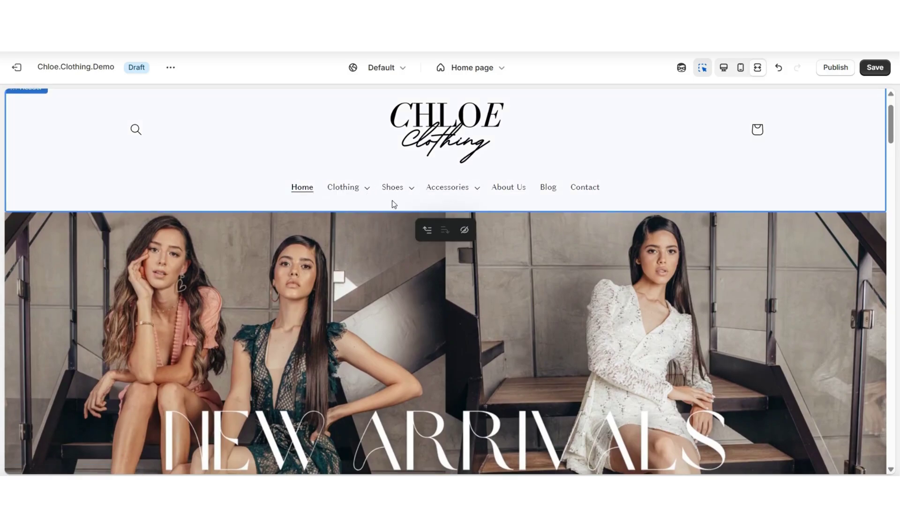
pyautogui.click(352, 189)
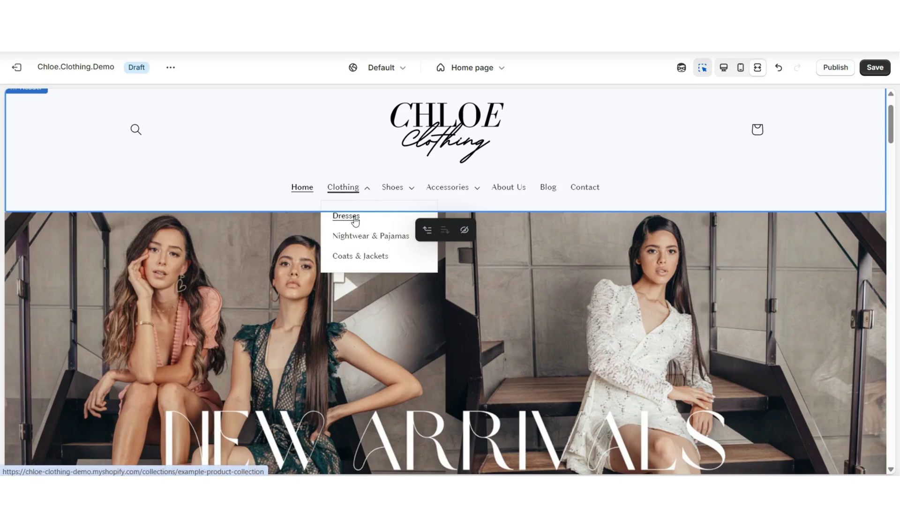
pyautogui.scroll(-1, 379, 197)
pyautogui.click(410, 137)
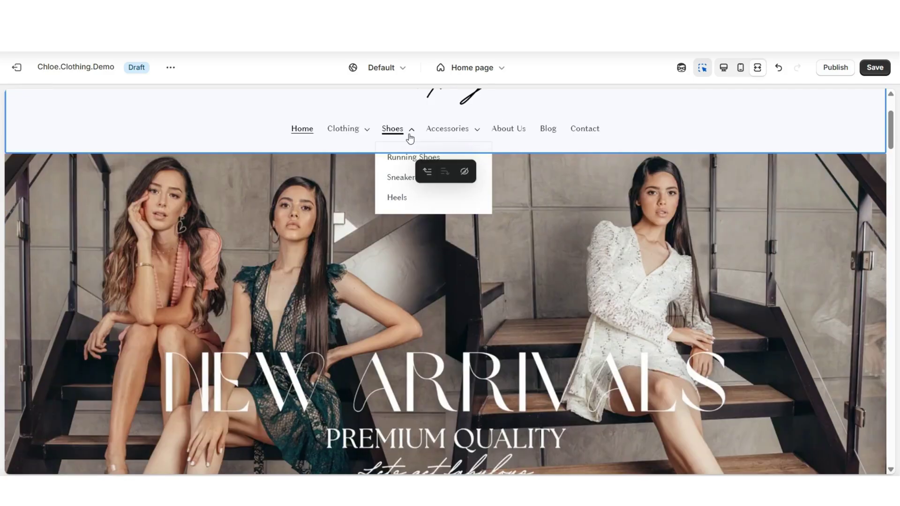
pyautogui.scroll(2, 415, 139)
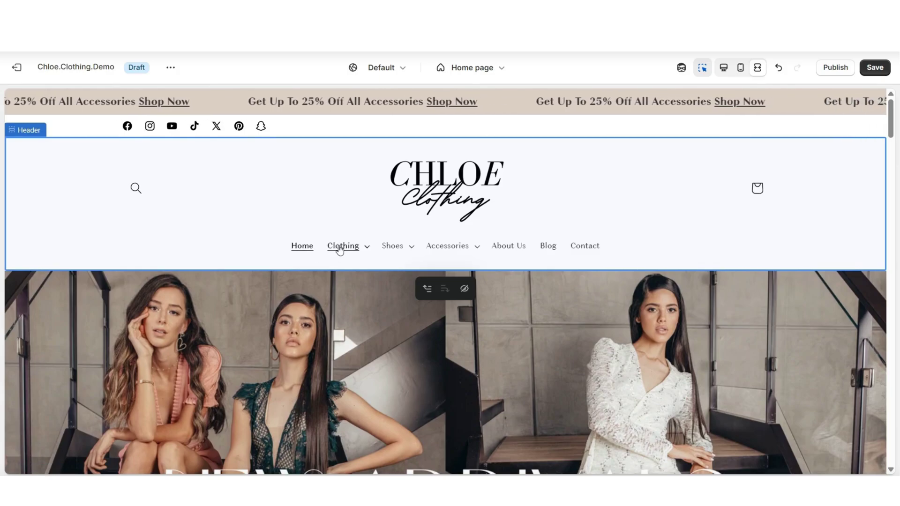
pyautogui.click(758, 67)
# - Preview the store on mobile and open the drawer menu to view Clothing's sub-items
pyautogui.click(741, 70)
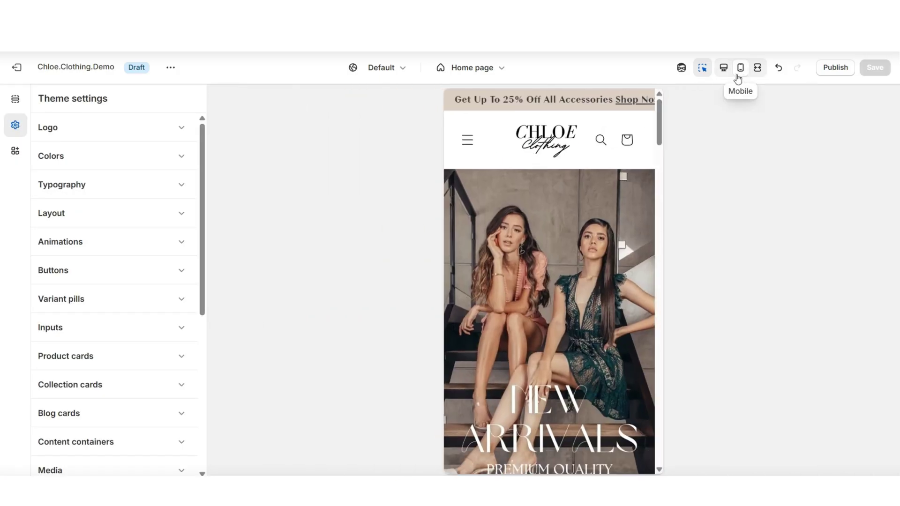
pyautogui.scroll(-5, 659, 165)
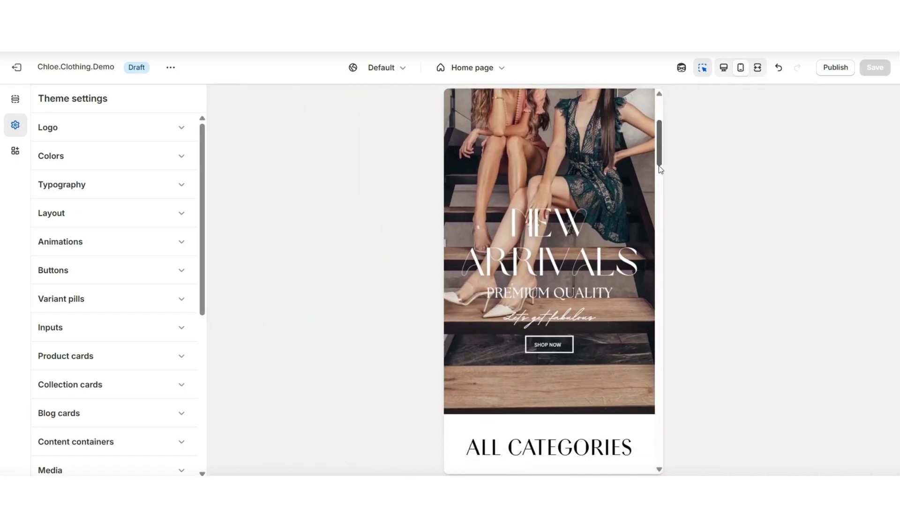
pyautogui.scroll(5, 462, 148)
pyautogui.click(464, 145)
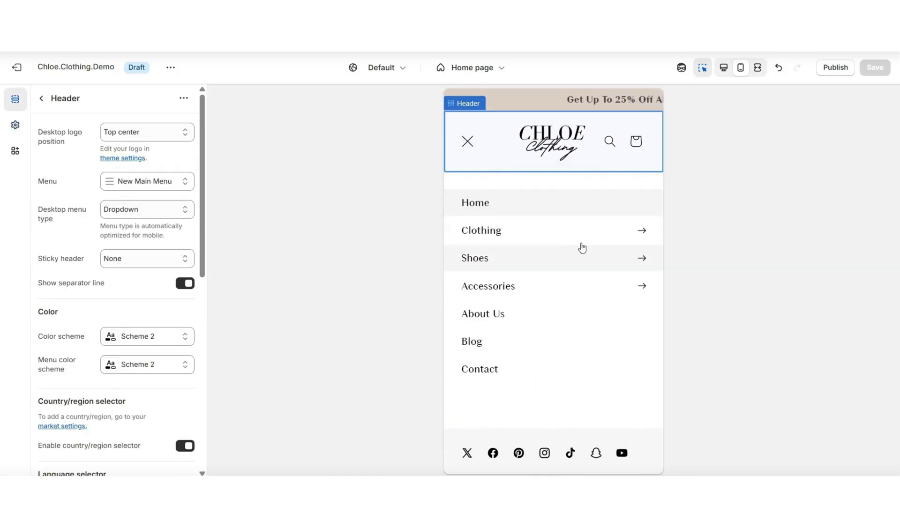
pyautogui.click(533, 234)
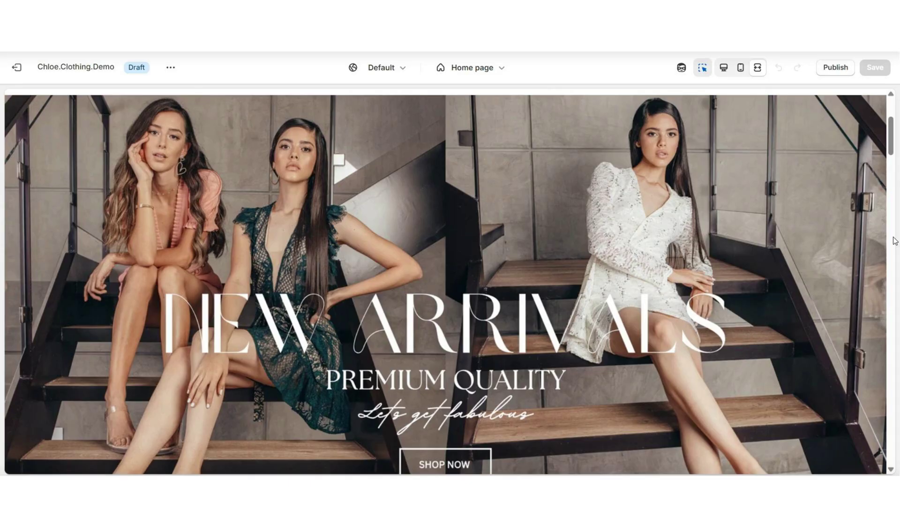
# - Select the header at the top of the preview and show its settings in desktop view
pyautogui.scroll(3, 894, 240)
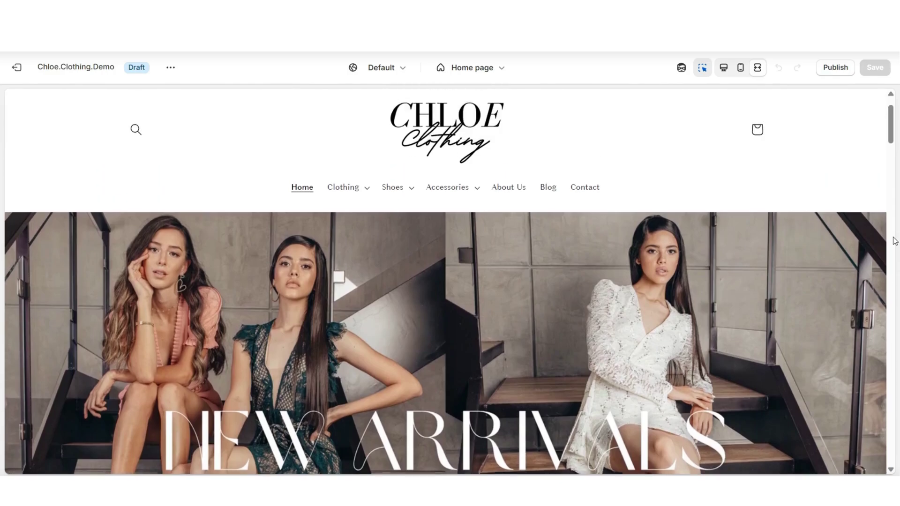
pyautogui.scroll(2, 894, 241)
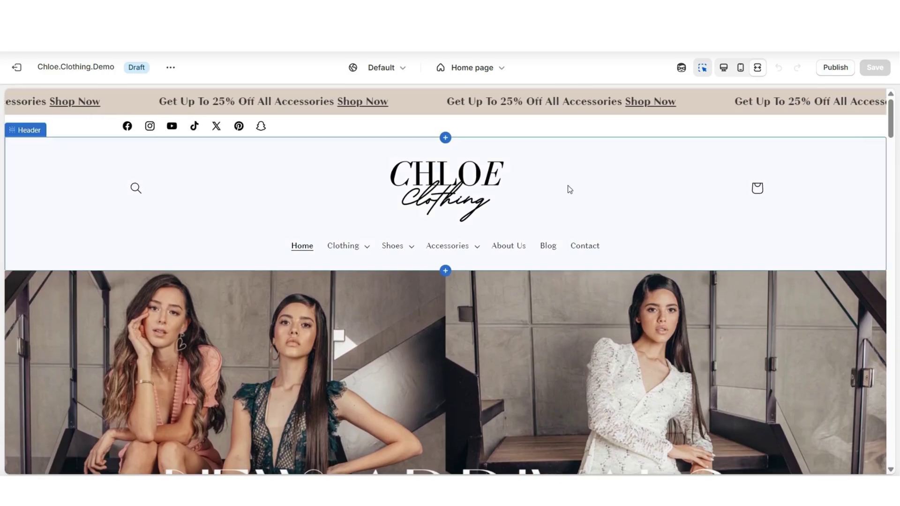
pyautogui.click(696, 163)
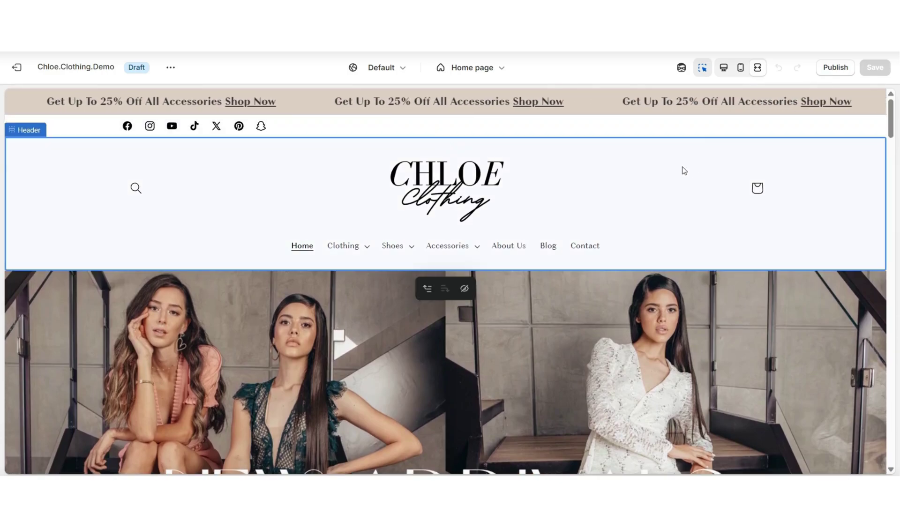
pyautogui.click(722, 74)
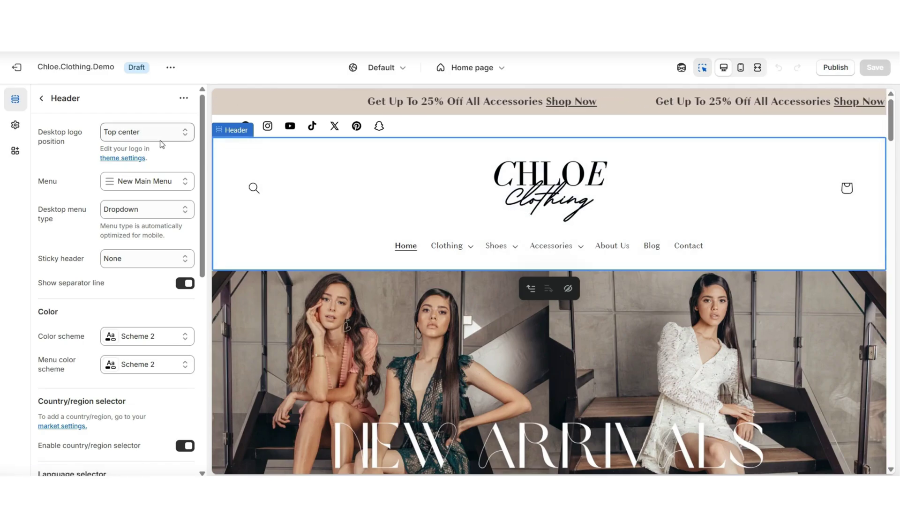
pyautogui.click(145, 137)
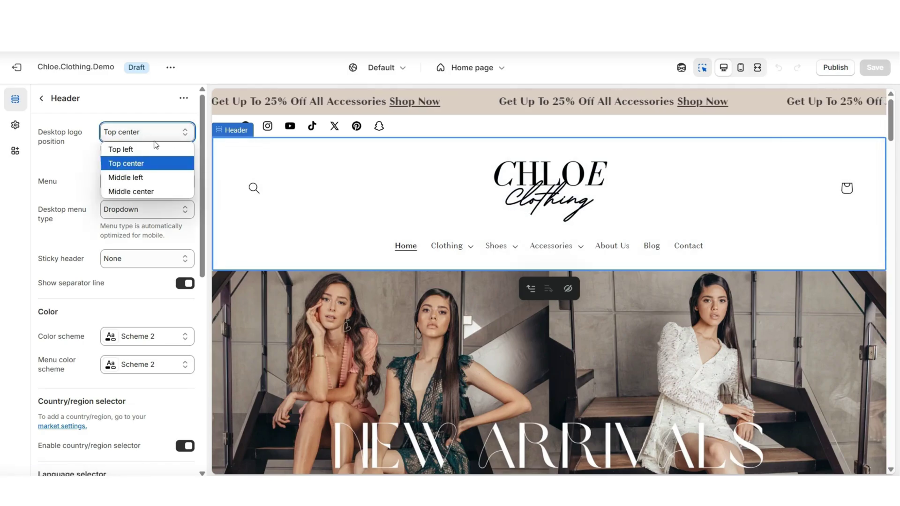
pyautogui.click(180, 150)
pyautogui.hotkey('ctrl', 'shift', 'f')
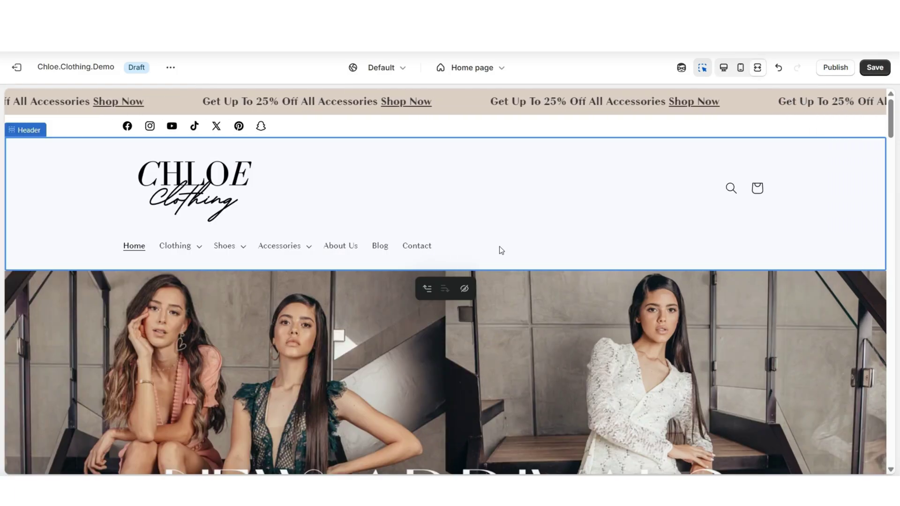
pyautogui.hotkey('ctrl', 'shift', 'f')
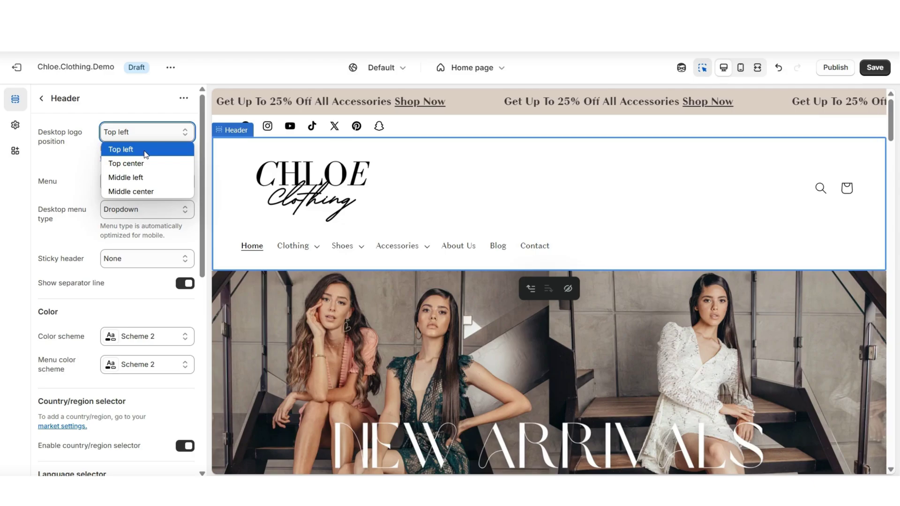
pyautogui.click(142, 178)
pyautogui.hotkey('ctrl', 'shift', 'f')
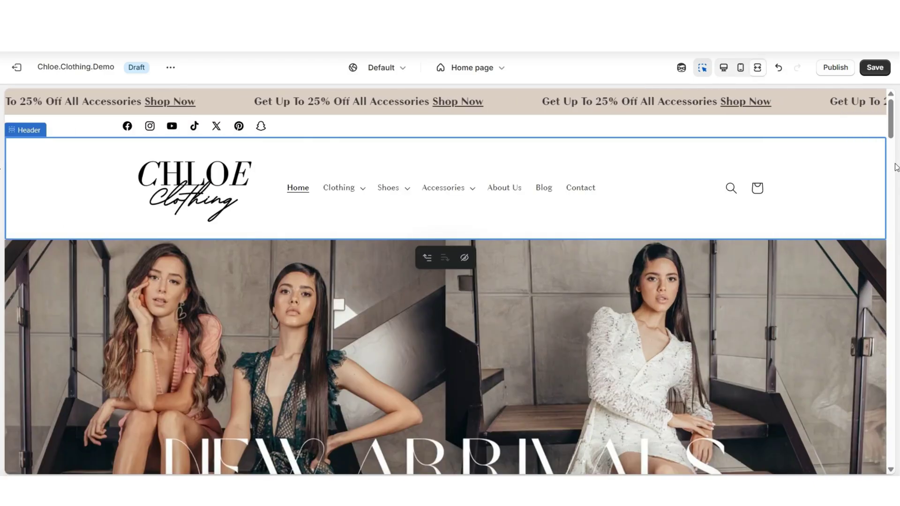
pyautogui.hotkey('ctrl', 'shift', 'f')
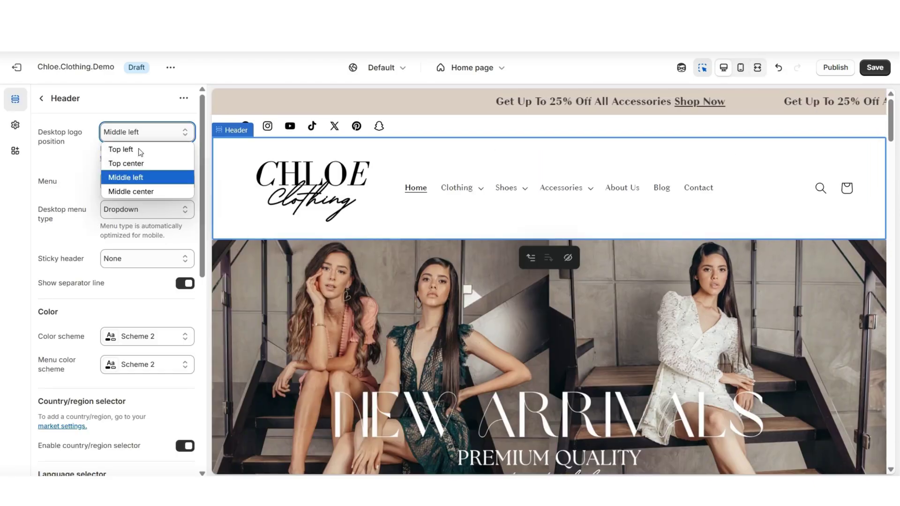
pyautogui.click(149, 189)
pyautogui.press('Up')
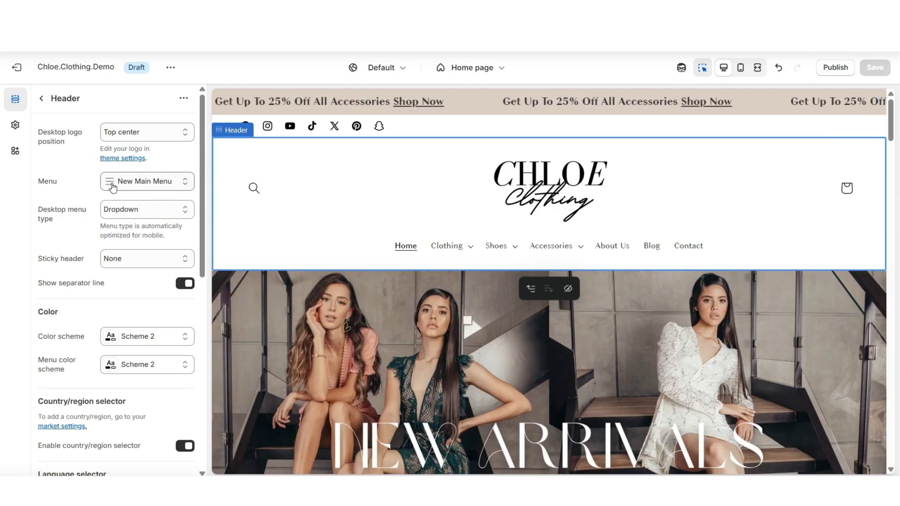
pyautogui.click(143, 185)
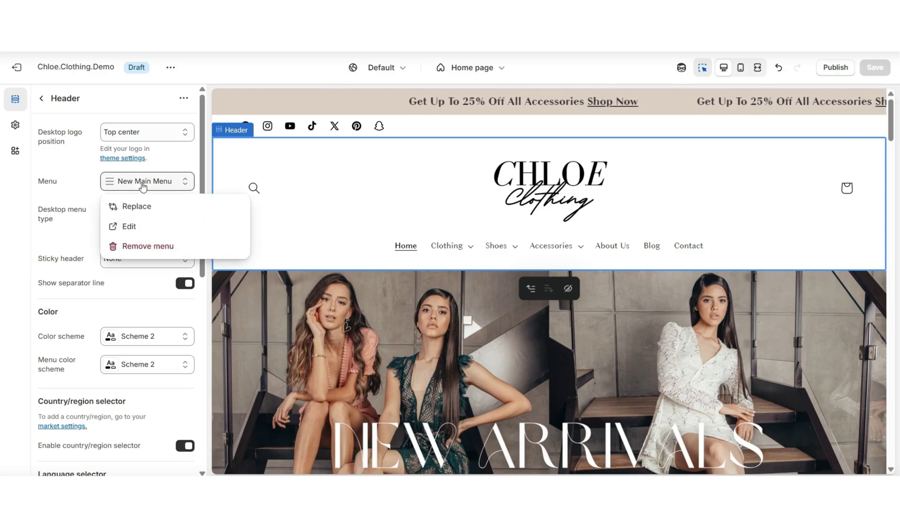
pyautogui.click(129, 226)
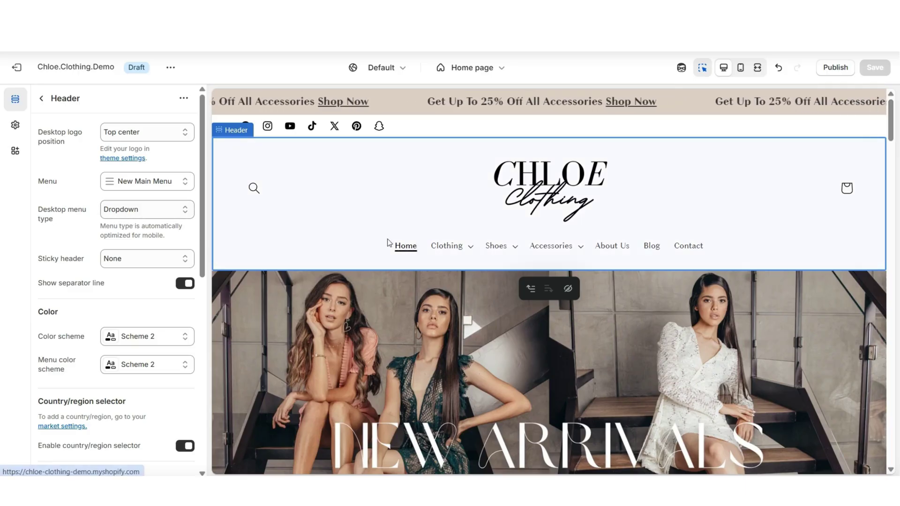
pyautogui.click(127, 215)
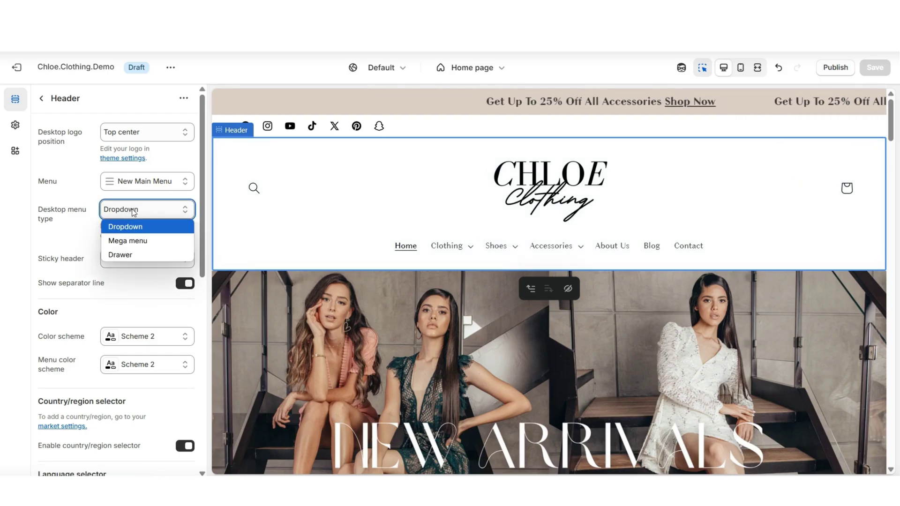
pyautogui.click(146, 254)
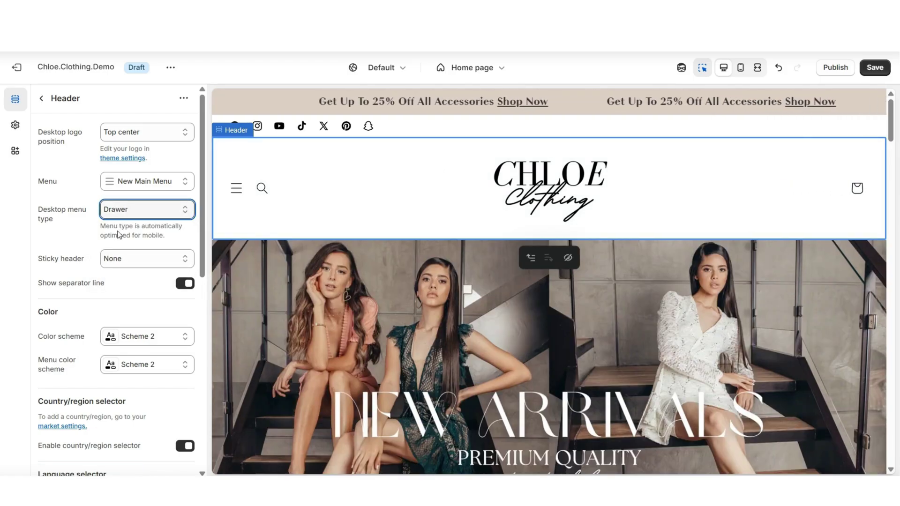
pyautogui.click(757, 67)
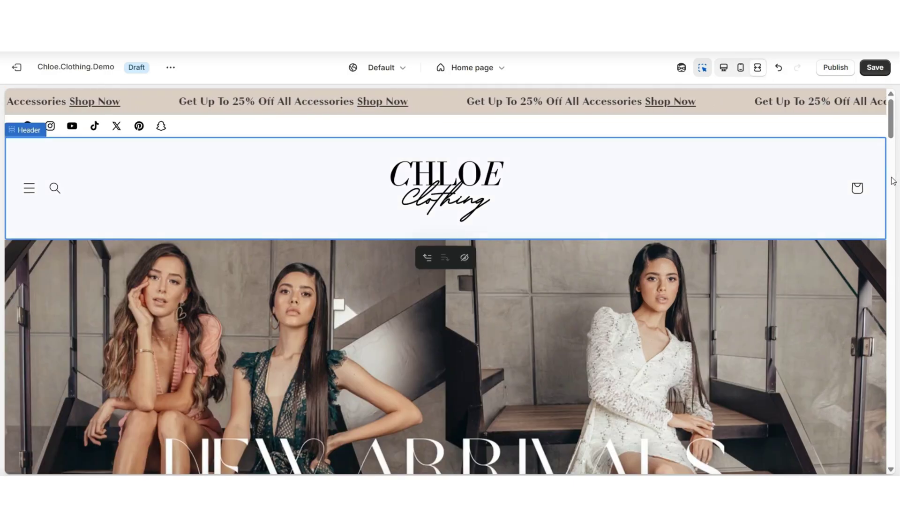
pyautogui.scroll(-1, 893, 181)
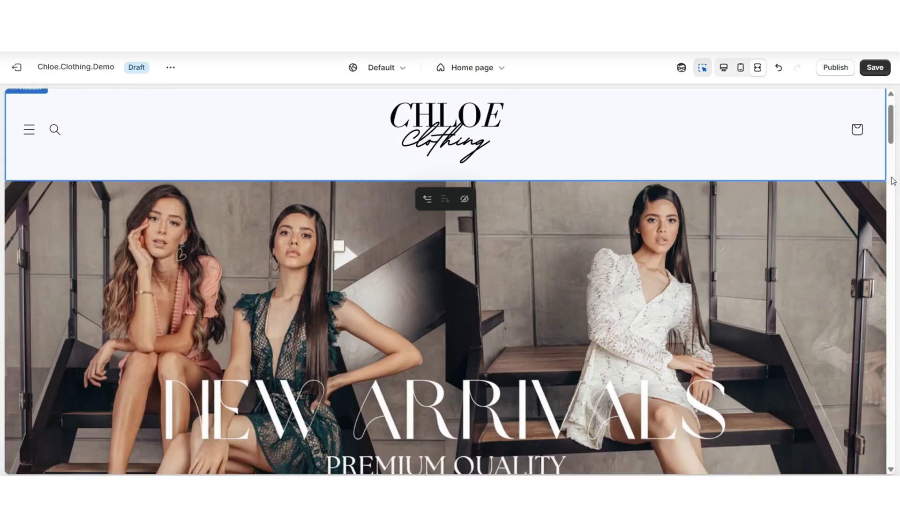
pyautogui.scroll(1, 892, 178)
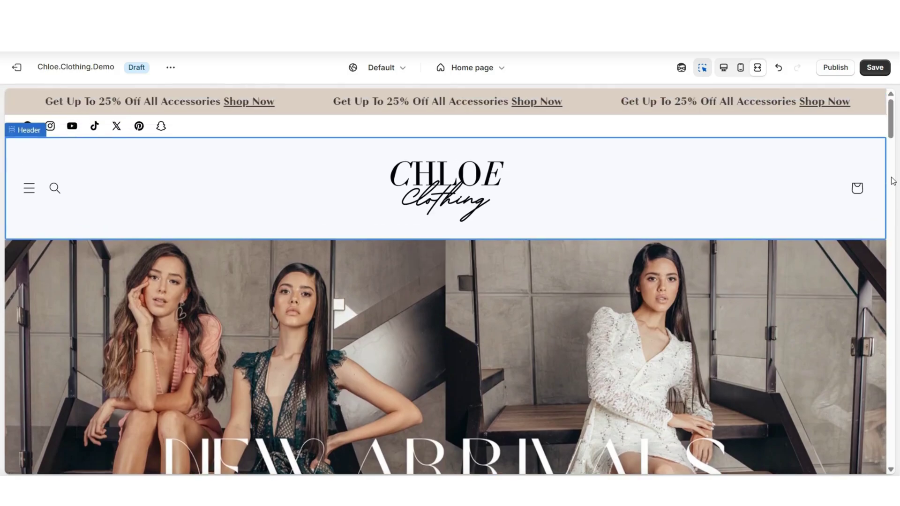
pyautogui.click(29, 190)
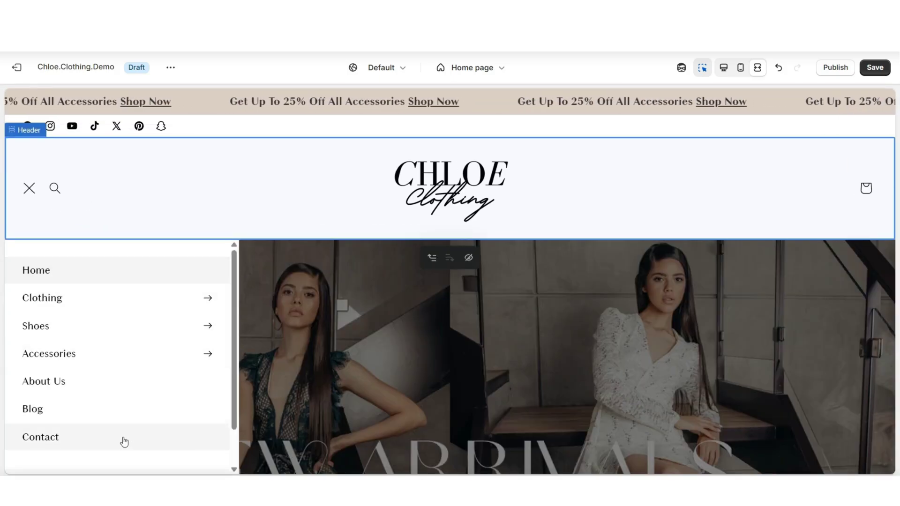
pyautogui.scroll(-2, 173, 348)
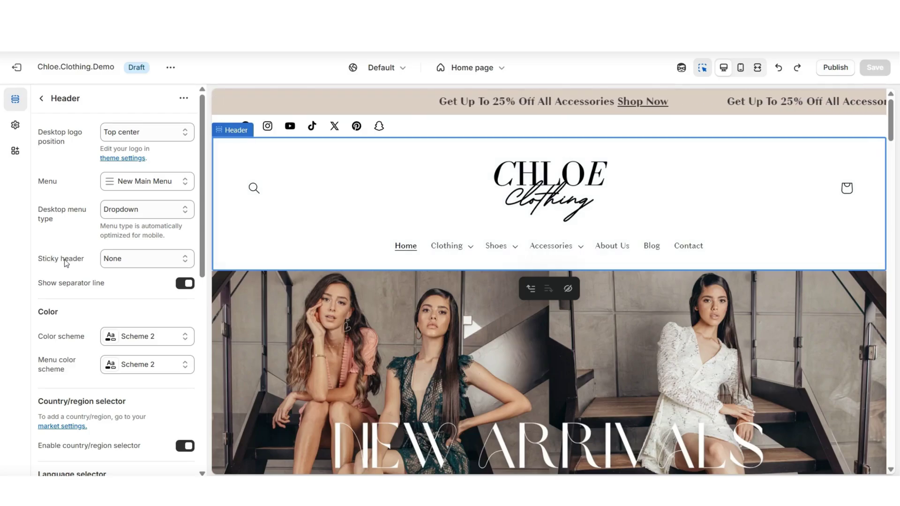
pyautogui.scroll(-5, 892, 190)
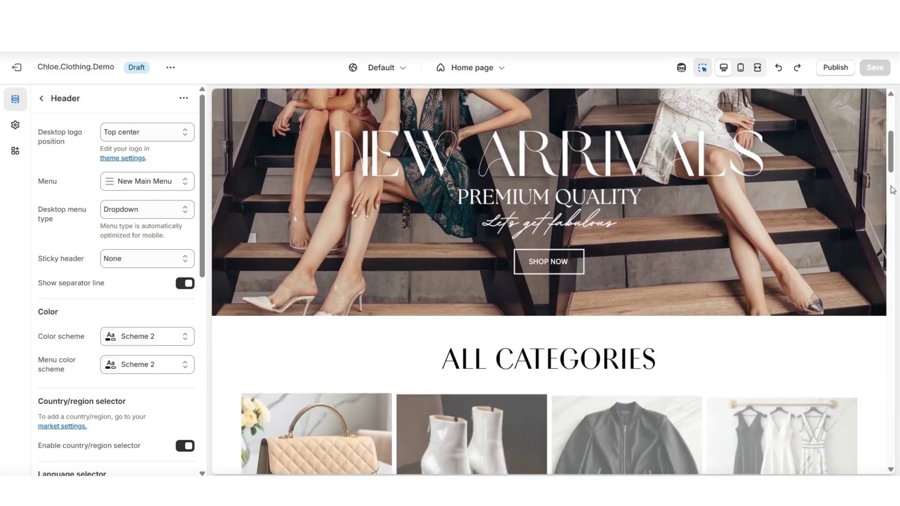
pyautogui.scroll(5, 892, 190)
pyautogui.click(126, 259)
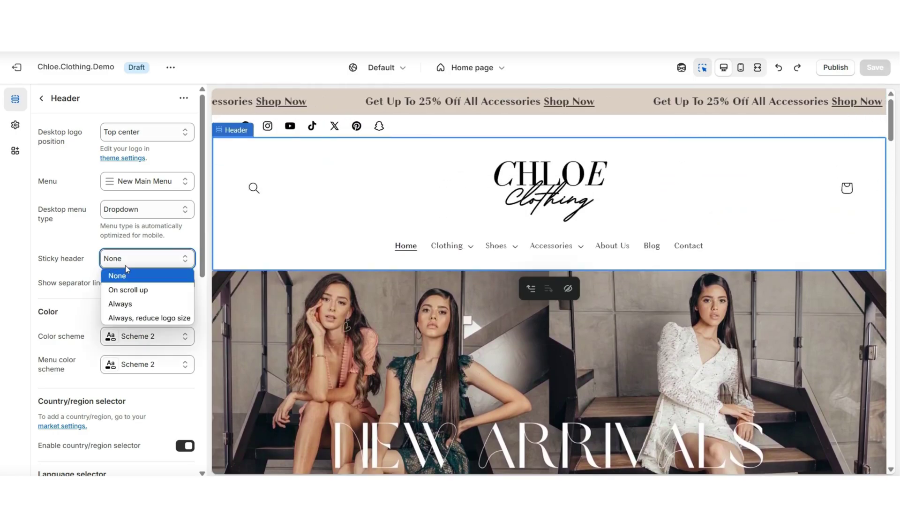
pyautogui.click(123, 304)
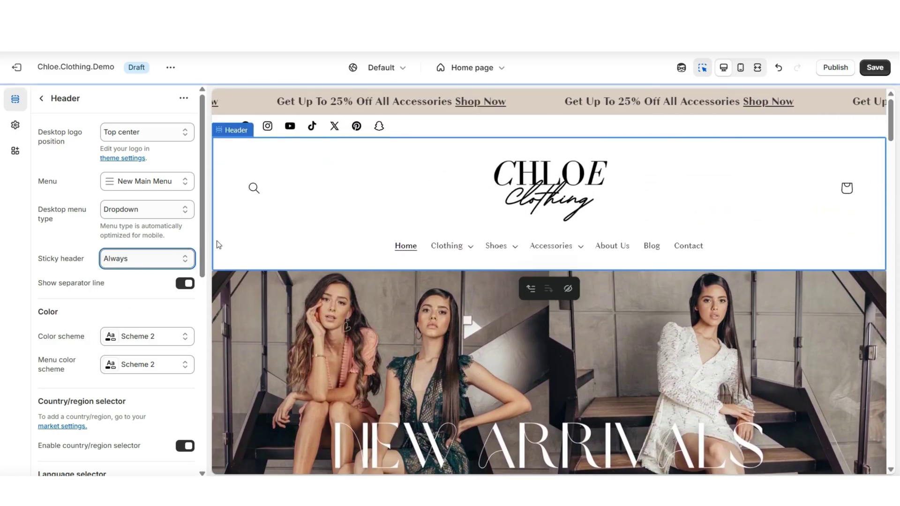
pyautogui.hotkey('ctrl', 'shift', 'f')
pyautogui.scroll(-2, 893, 186)
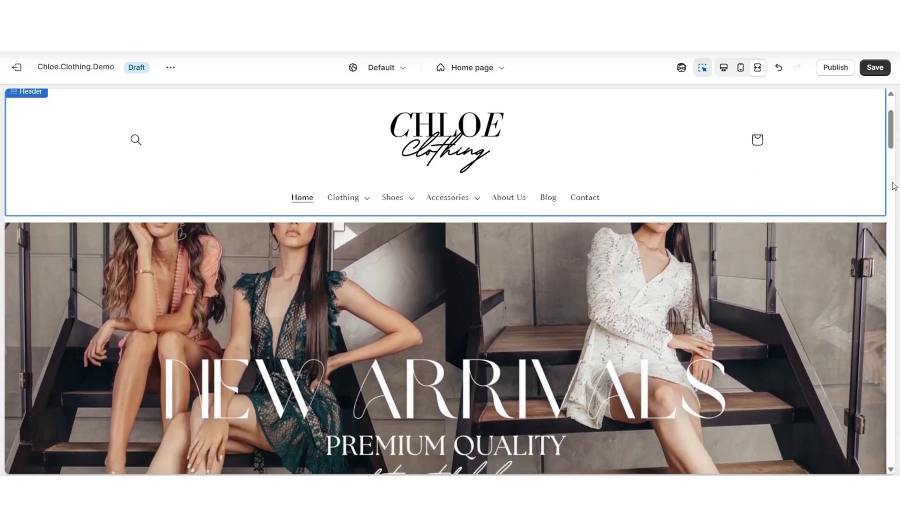
pyautogui.scroll(-3, 893, 186)
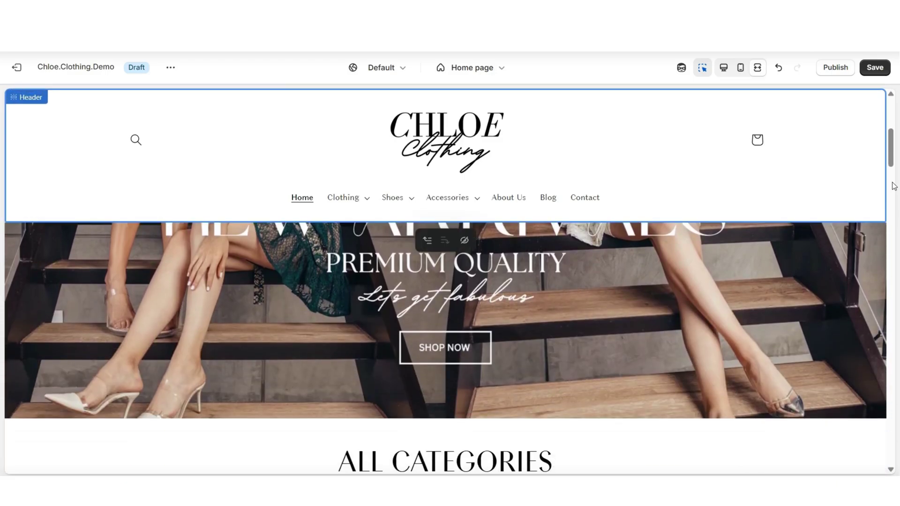
pyautogui.scroll(-4, 893, 186)
pyautogui.hotkey('ctrl', 'shift', 'f')
pyautogui.click(162, 264)
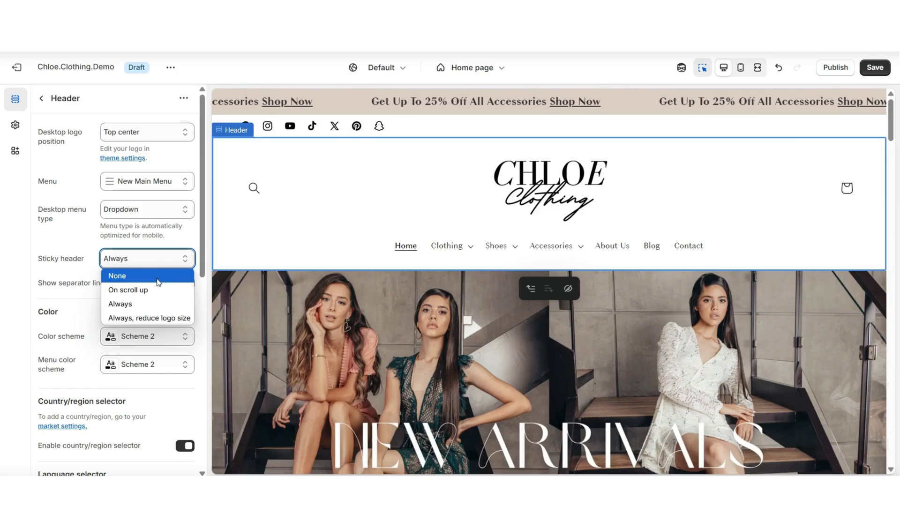
pyautogui.click(156, 277)
pyautogui.scroll(-3, 42, 199)
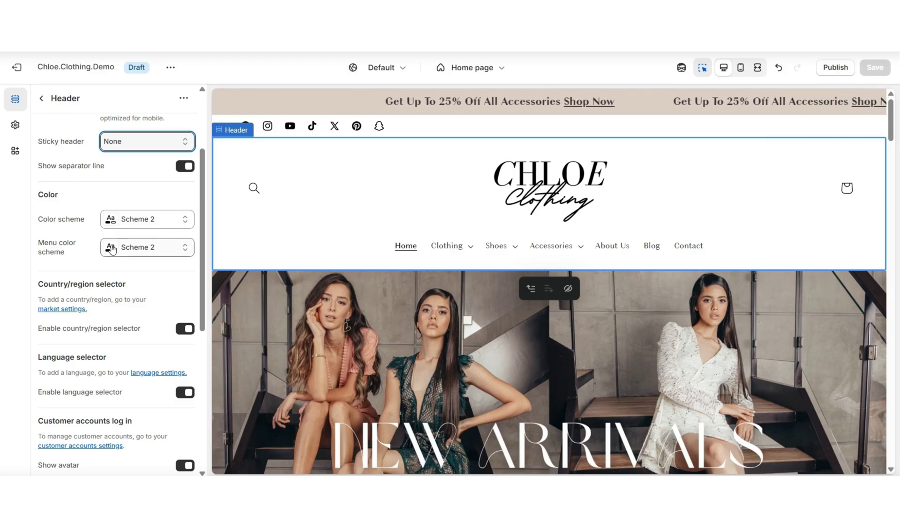
# - Switch the header menu to colour Scheme 3 and check the menu links in desktop and mobile previews
pyautogui.click(147, 251)
pyautogui.click(470, 250)
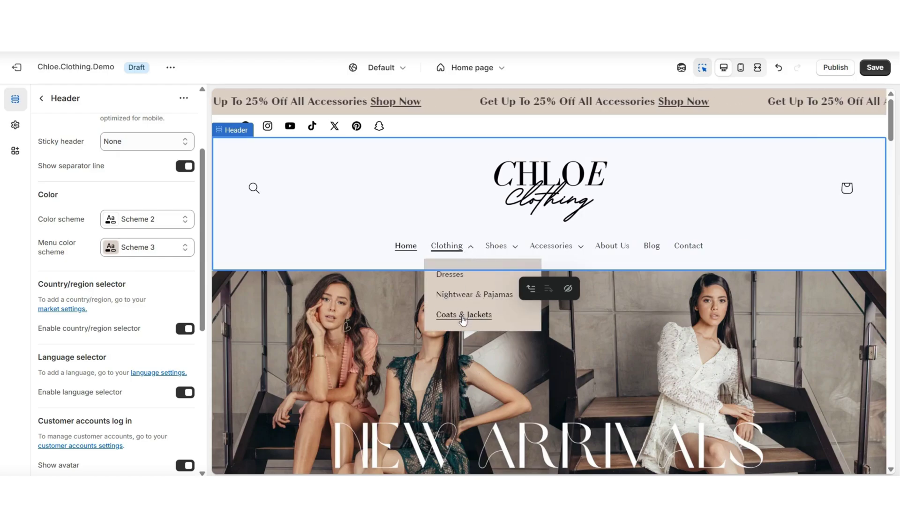
pyautogui.click(740, 68)
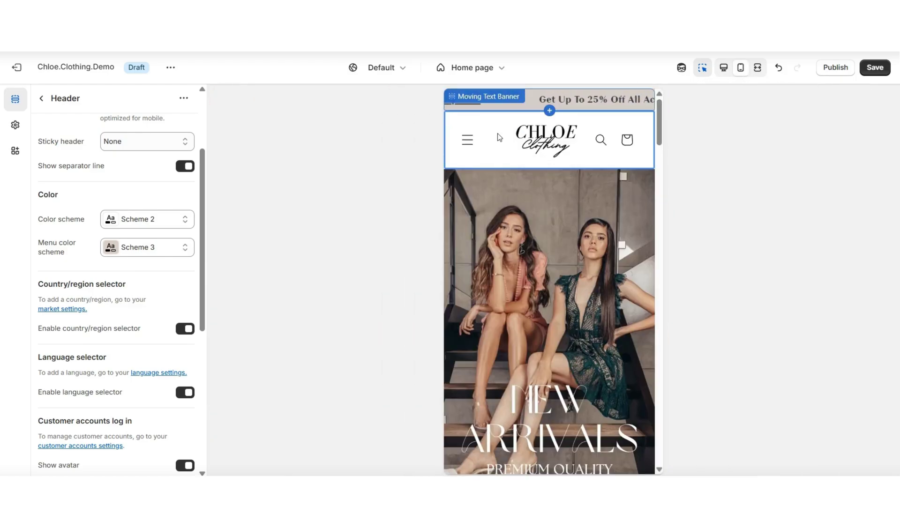
pyautogui.click(467, 139)
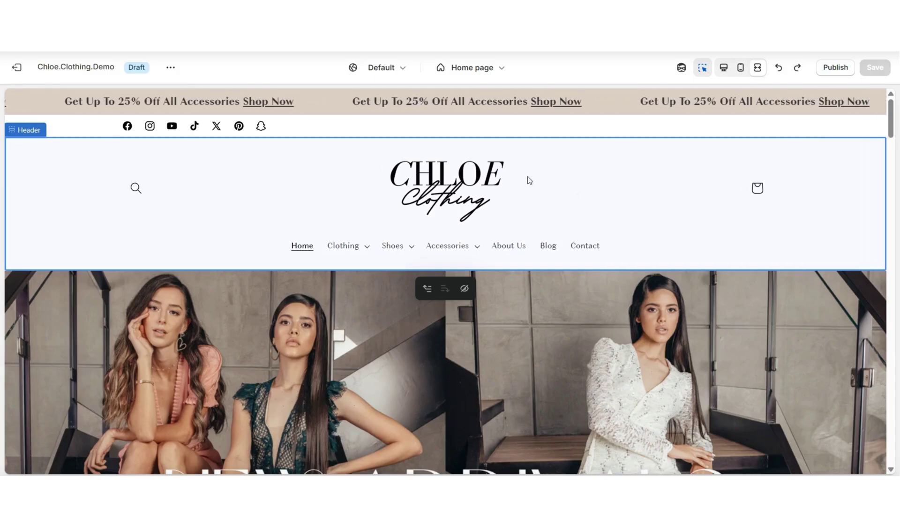
pyautogui.click(586, 169)
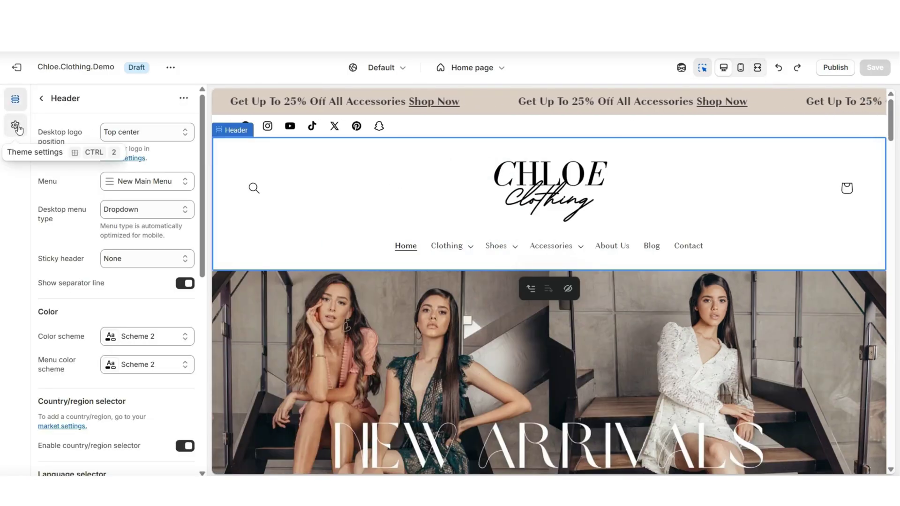
pyautogui.click(16, 126)
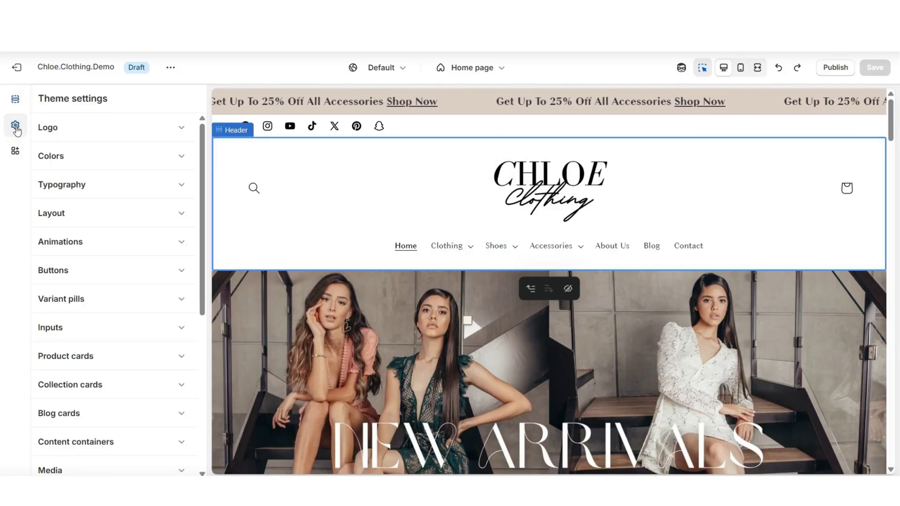
pyautogui.click(81, 133)
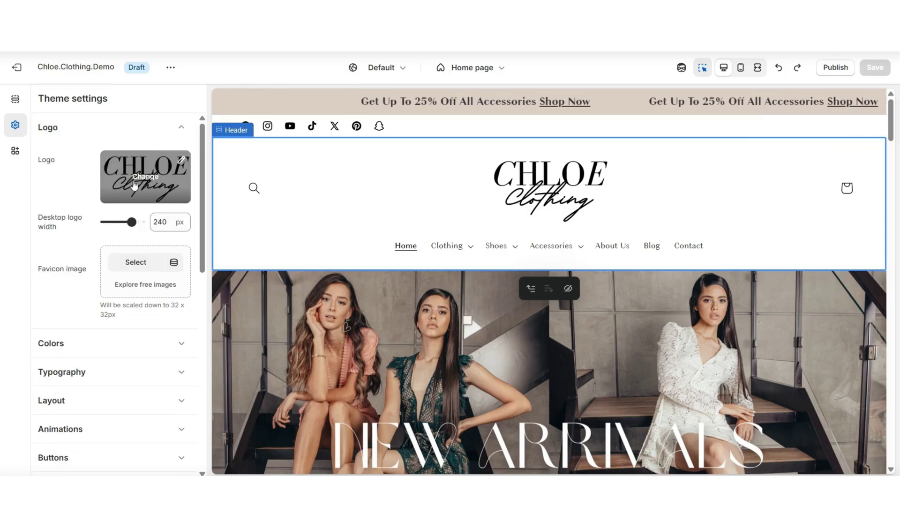
pyautogui.click(112, 223)
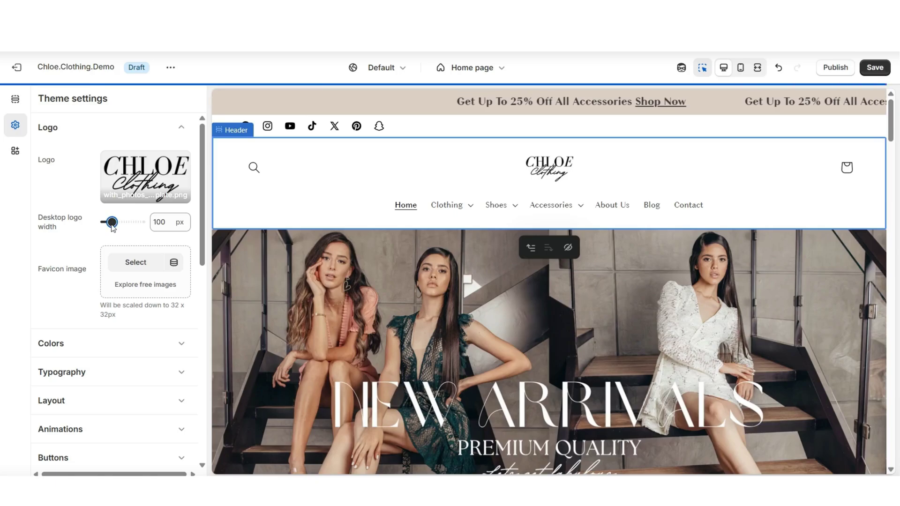
pyautogui.hotkey('ctrl', 'z')
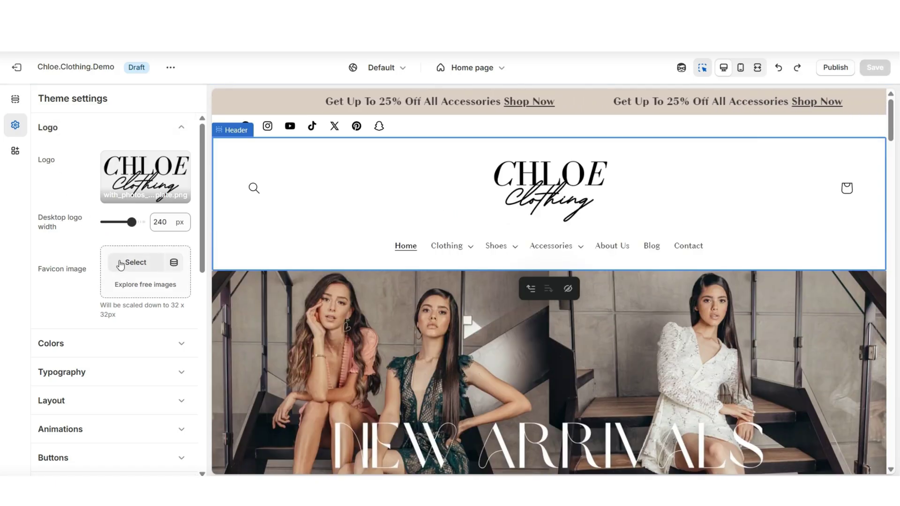
pyautogui.hotkey('ctrl', 'shift', 'f')
pyautogui.scroll(-5, 890, 260)
pyautogui.scroll(5, 893, 266)
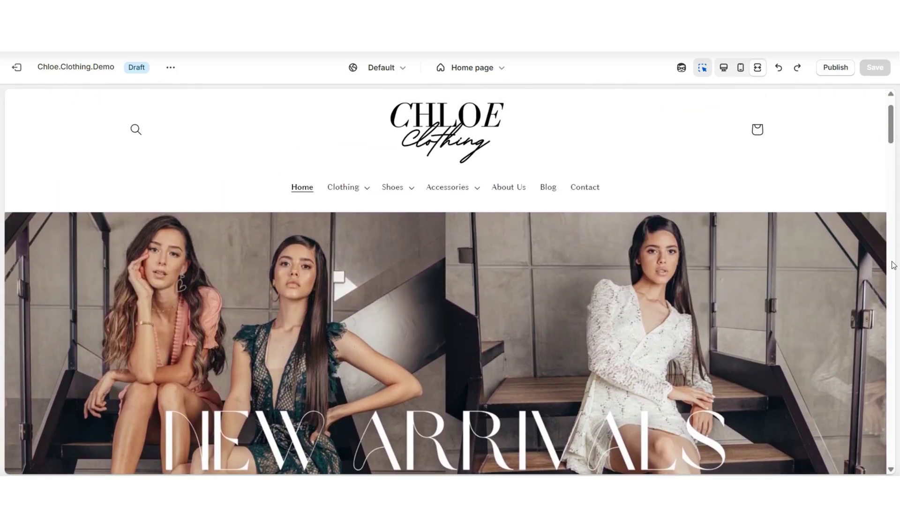
# - Scroll back up in the theme editor on the way back to the Themes page
pyautogui.scroll(2, 893, 265)
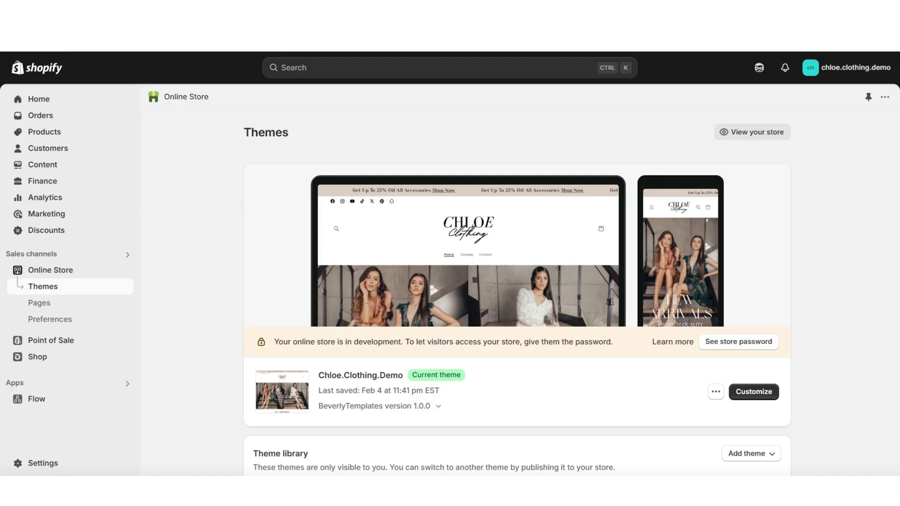
# - Under Content > Menus, start a new menu named New Footer Menu
pyautogui.click(105, 171)
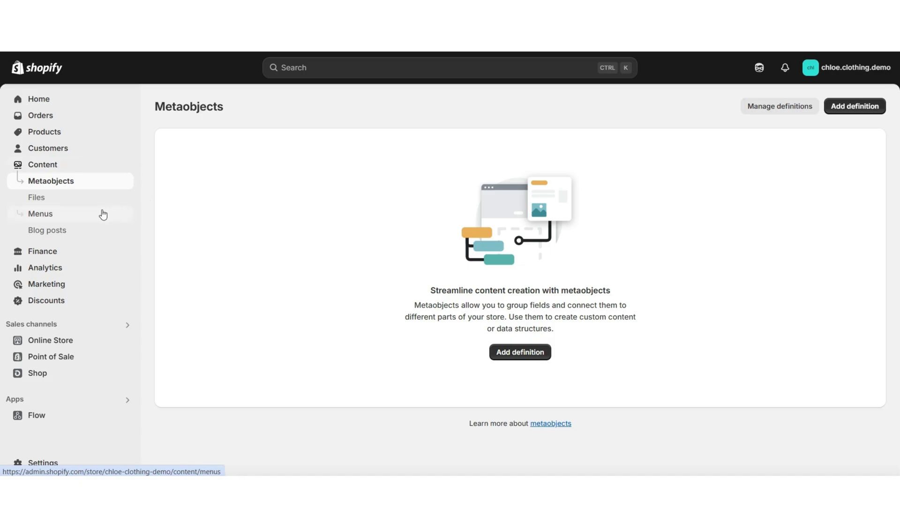
pyautogui.click(40, 214)
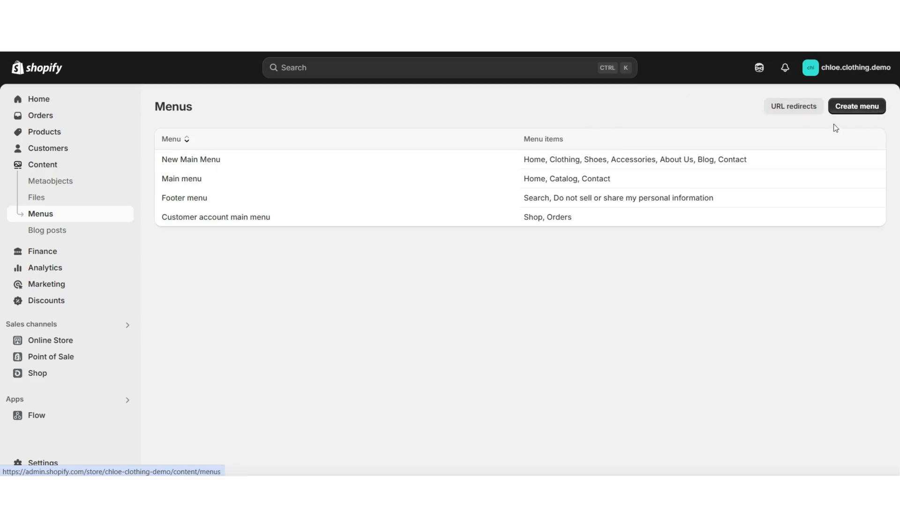
pyautogui.click(847, 114)
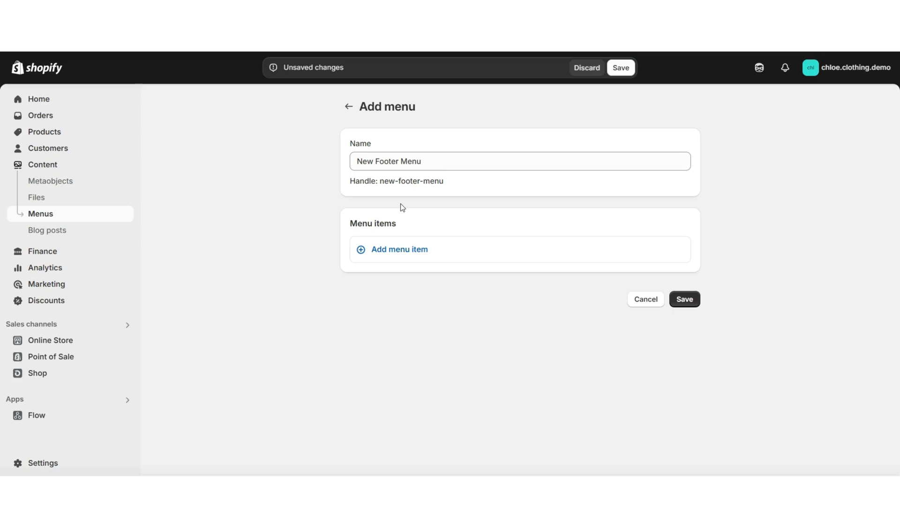
# - Add Home page and All collections link items to New Footer Menu
pyautogui.click(410, 251)
pyautogui.click(581, 267)
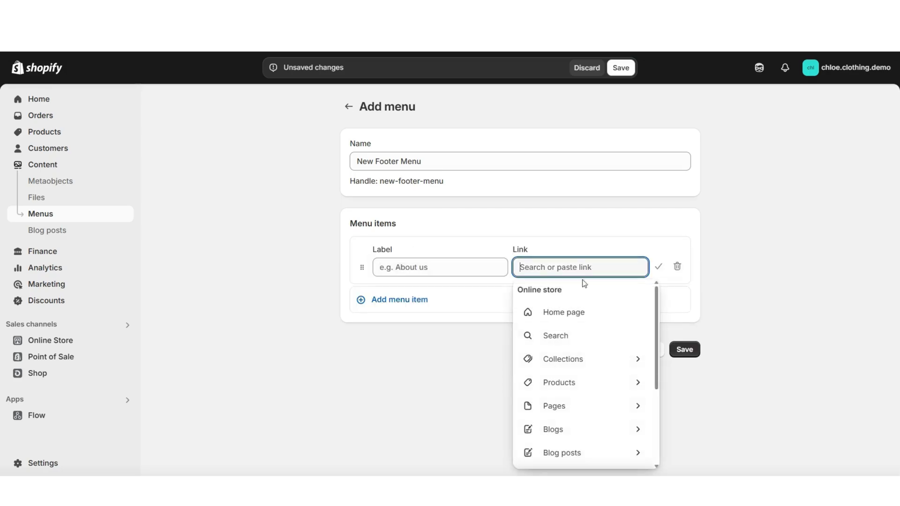
pyautogui.click(572, 313)
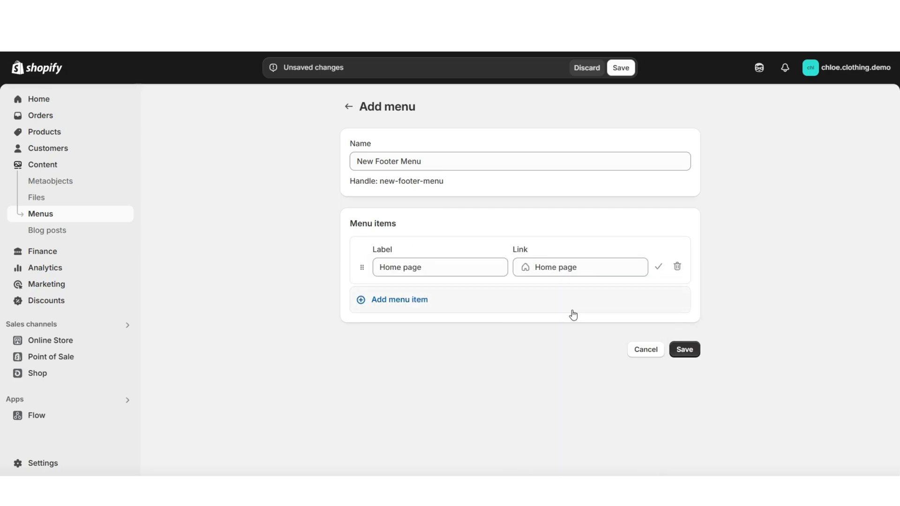
pyautogui.click(658, 268)
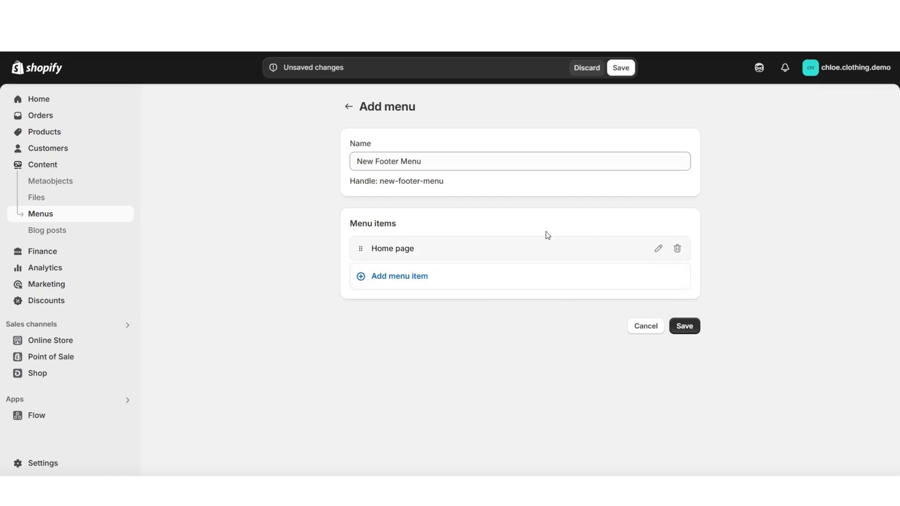
pyautogui.click(392, 276)
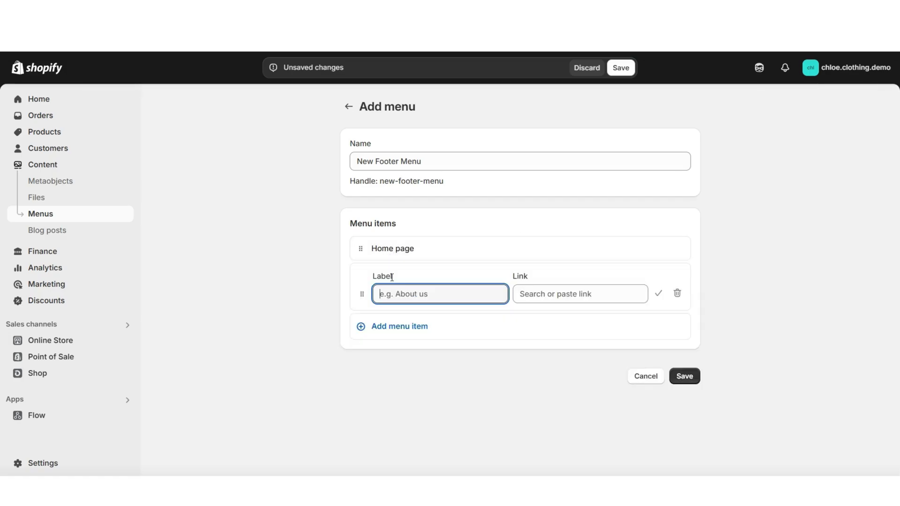
pyautogui.click(530, 294)
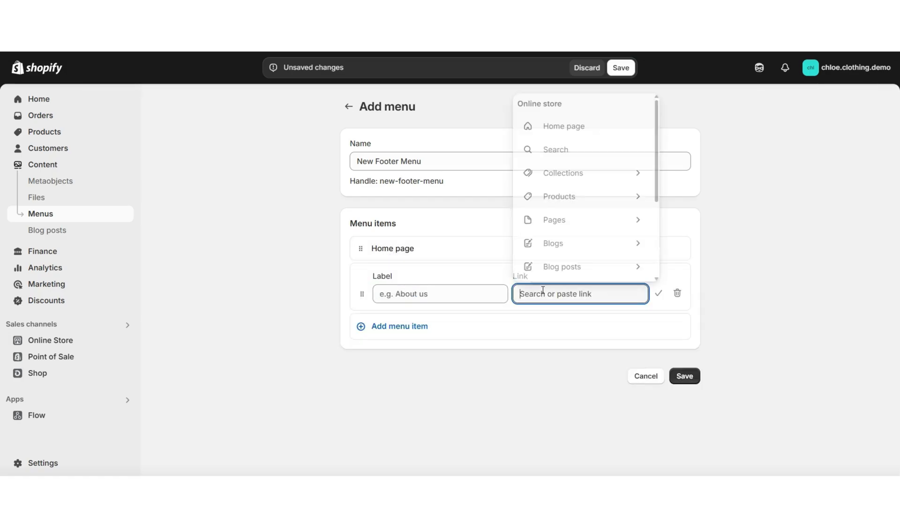
pyautogui.click(602, 173)
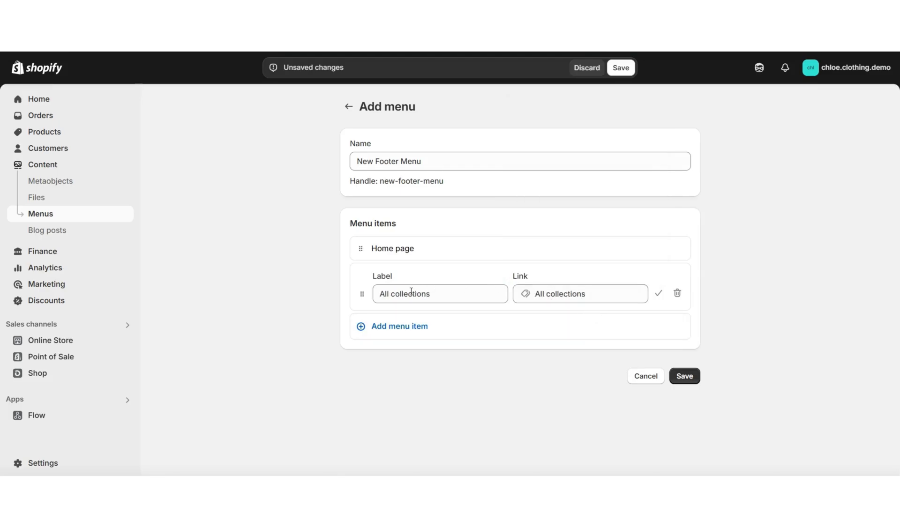
pyautogui.click(658, 294)
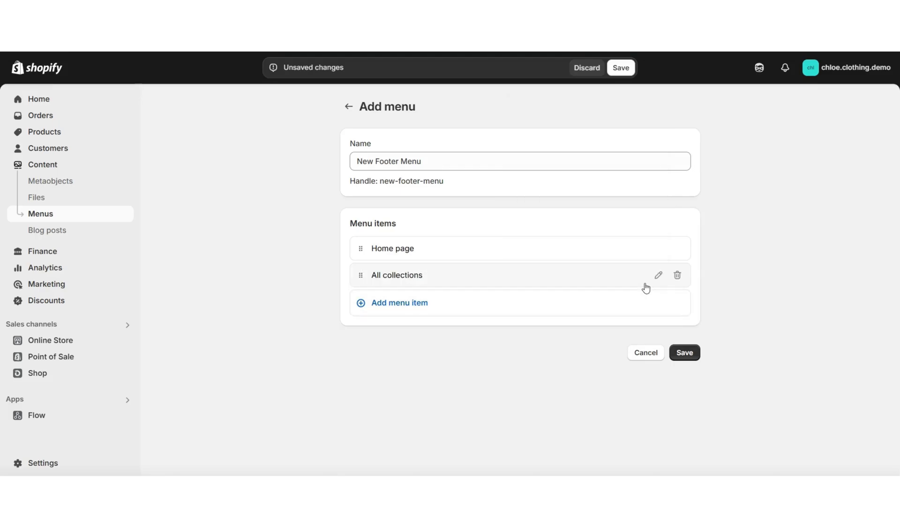
# - Add the Contact Us link item and save New Footer Menu
pyautogui.click(394, 303)
pyautogui.click(532, 318)
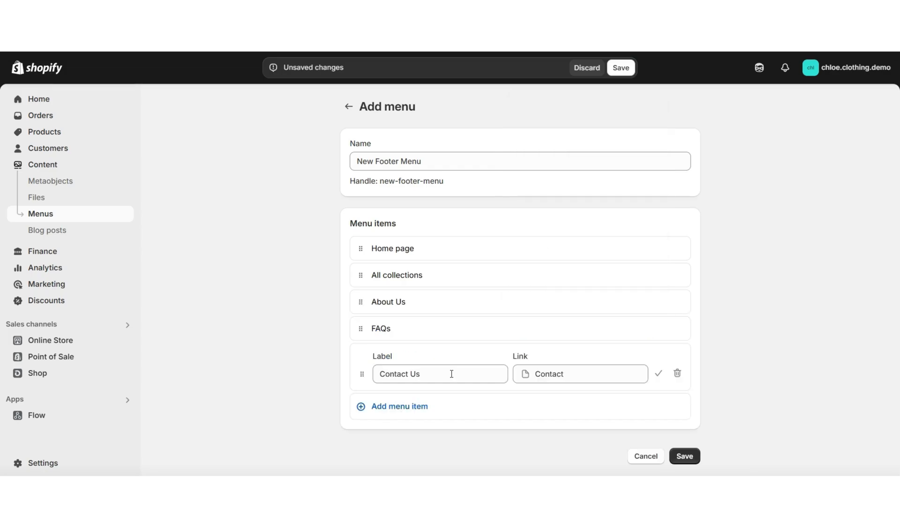
pyautogui.click(657, 376)
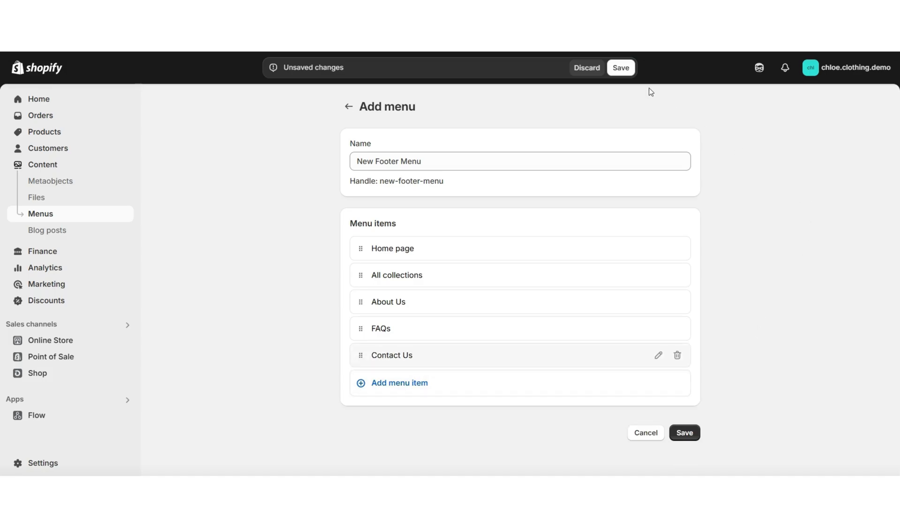
pyautogui.click(620, 67)
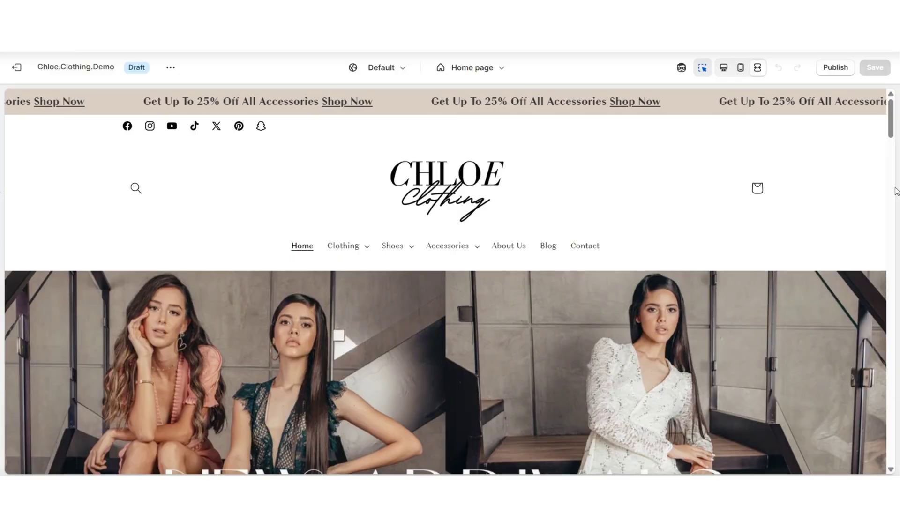
# - Add a menu block to the footer that shows New Footer Menu
pyautogui.scroll(-15, 891, 285)
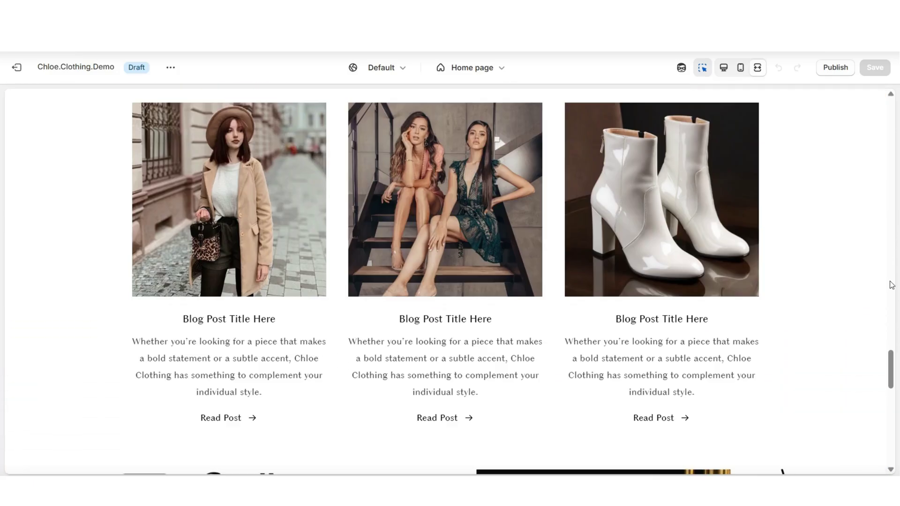
pyautogui.scroll(-10, 890, 283)
pyautogui.press('Escape')
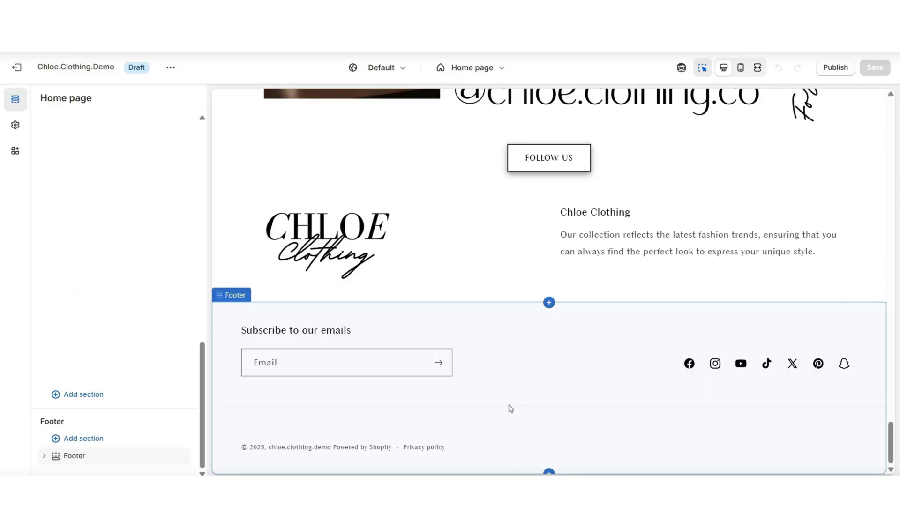
pyautogui.click(44, 456)
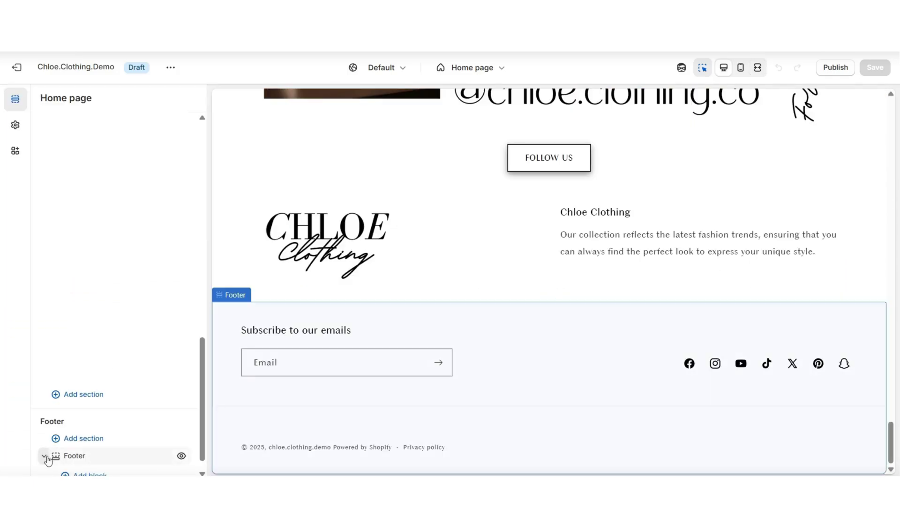
pyautogui.click(87, 459)
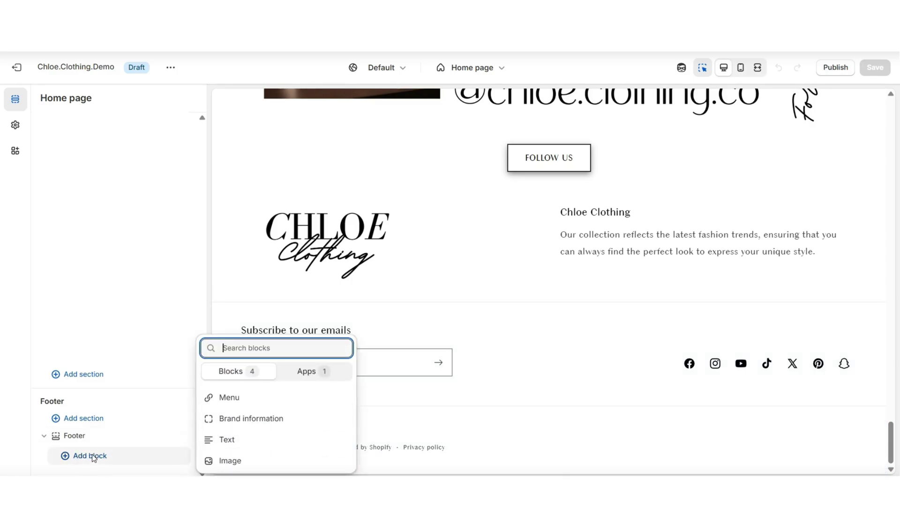
pyautogui.click(272, 402)
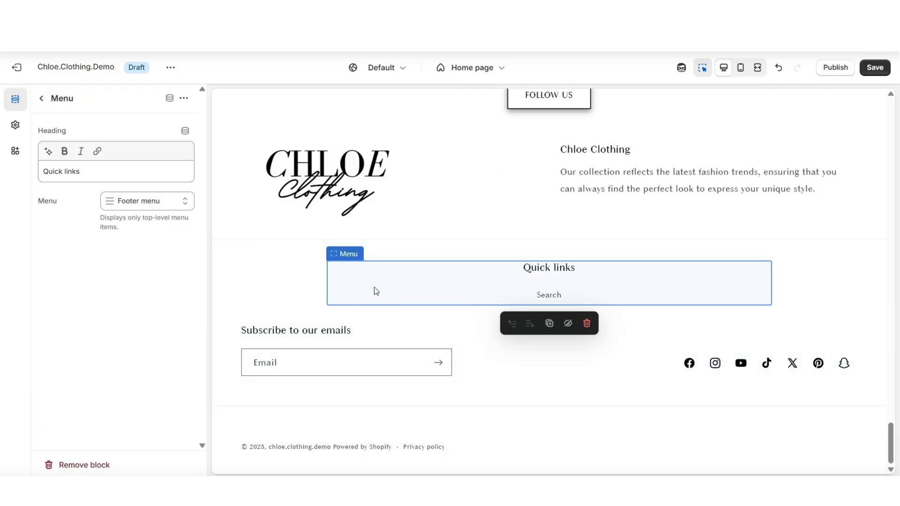
pyautogui.click(136, 201)
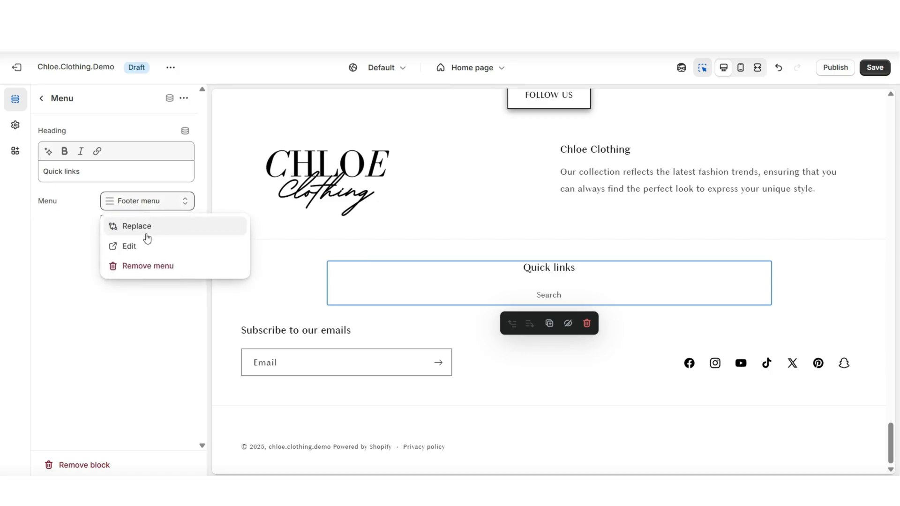
pyautogui.click(147, 231)
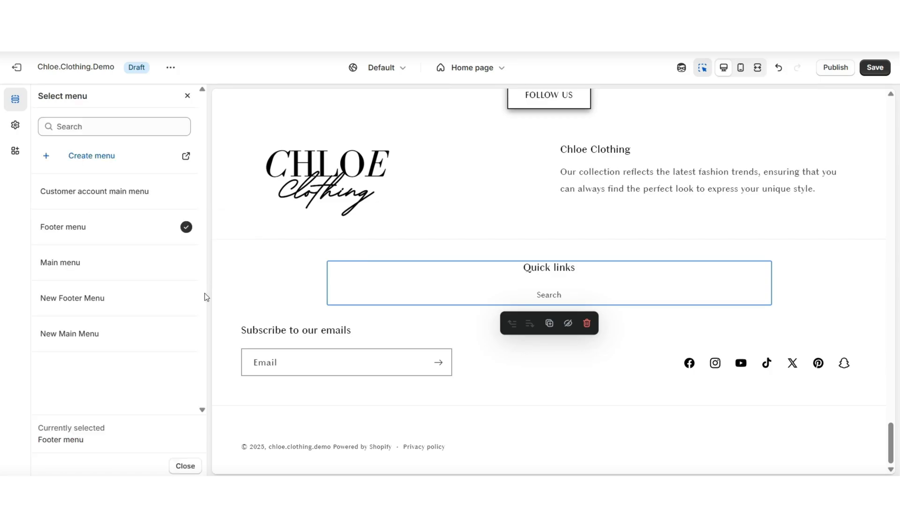
pyautogui.click(185, 298)
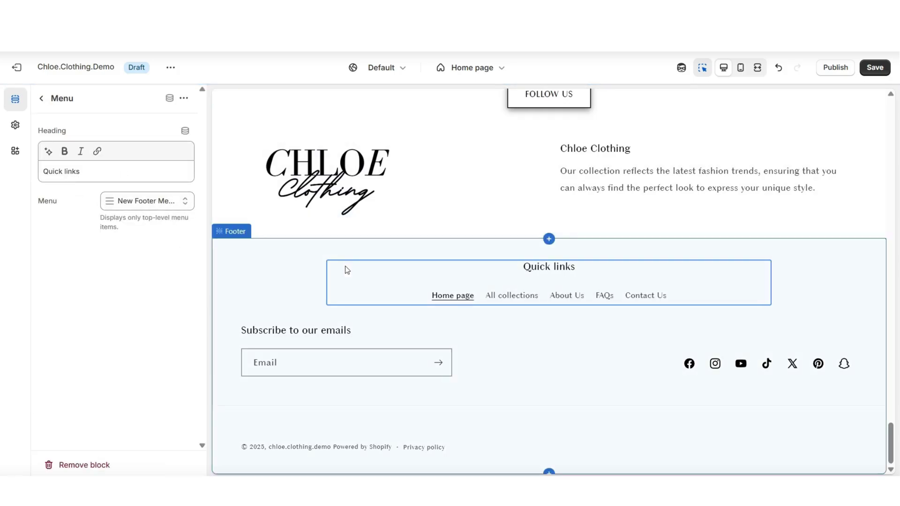
# - Delete the Quick links heading from the footer menu block and save
pyautogui.moveTo(82, 172); pyautogui.dragTo(45, 171)
pyautogui.press('BackSpace')
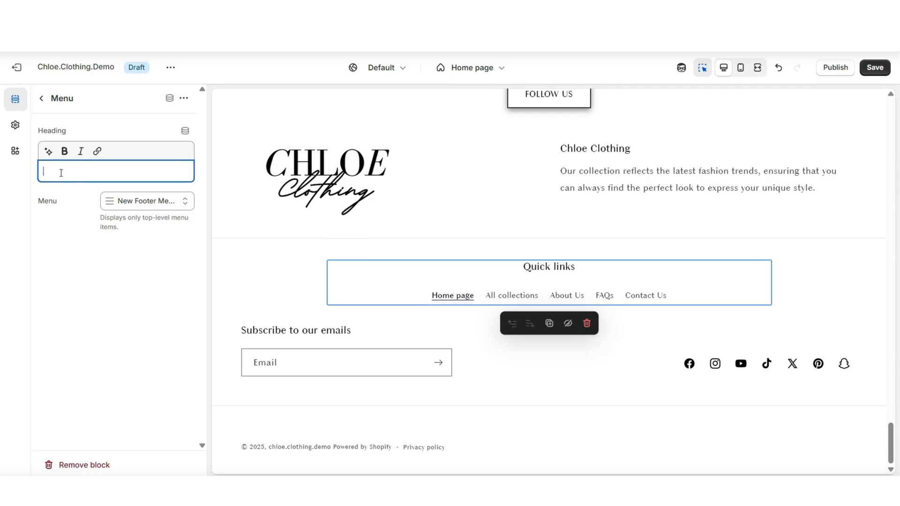
pyautogui.hotkey('ctrl', 's')
pyautogui.hotkey('ctrl', 'shift', 'f')
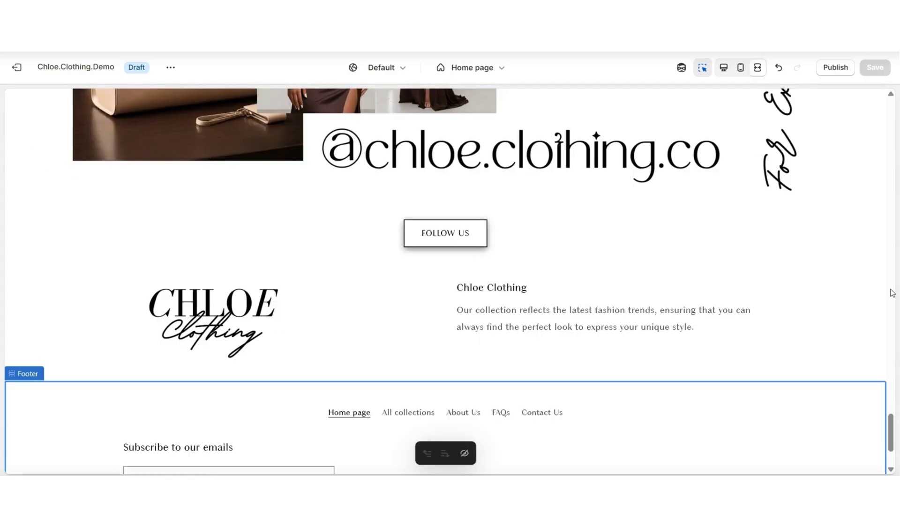
# - Add the Chloe Clothing logo image to the footer at width 380 and save
pyautogui.scroll(-3, 892, 293)
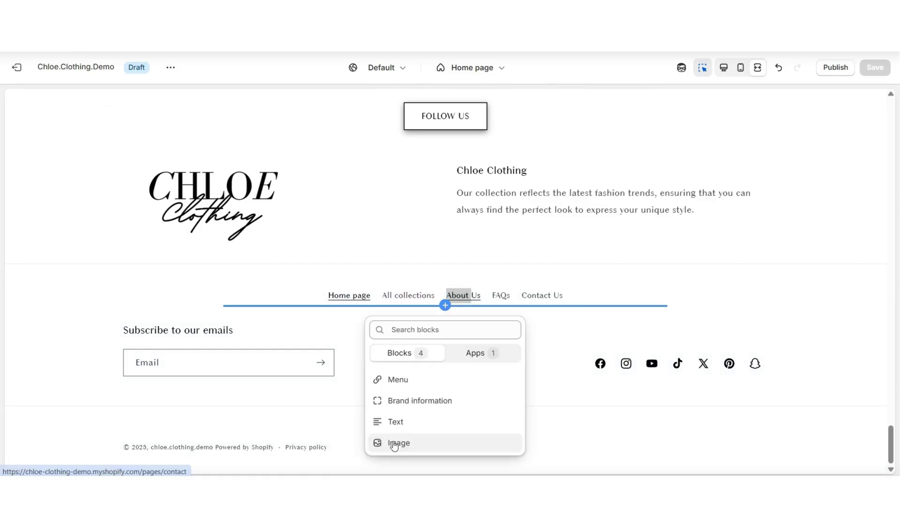
pyautogui.click(396, 444)
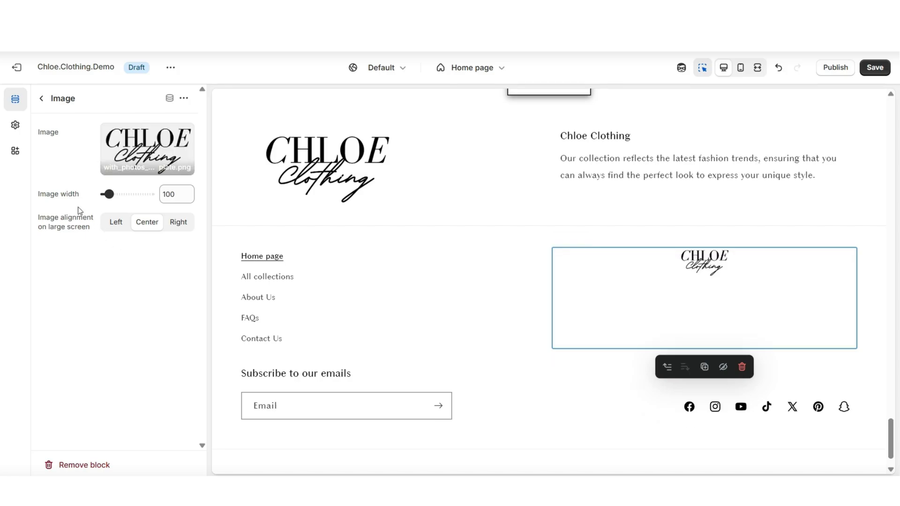
pyautogui.click(135, 194)
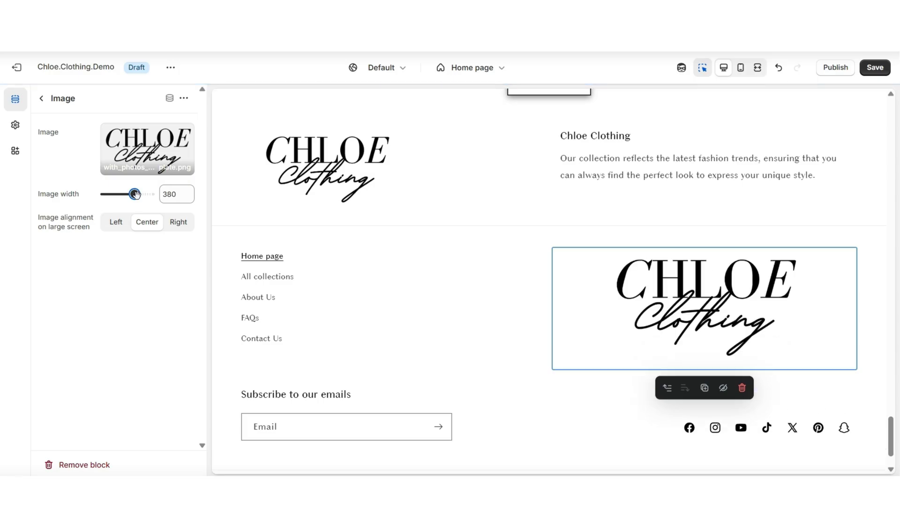
pyautogui.hotkey('ctrl', 'shift', 'f')
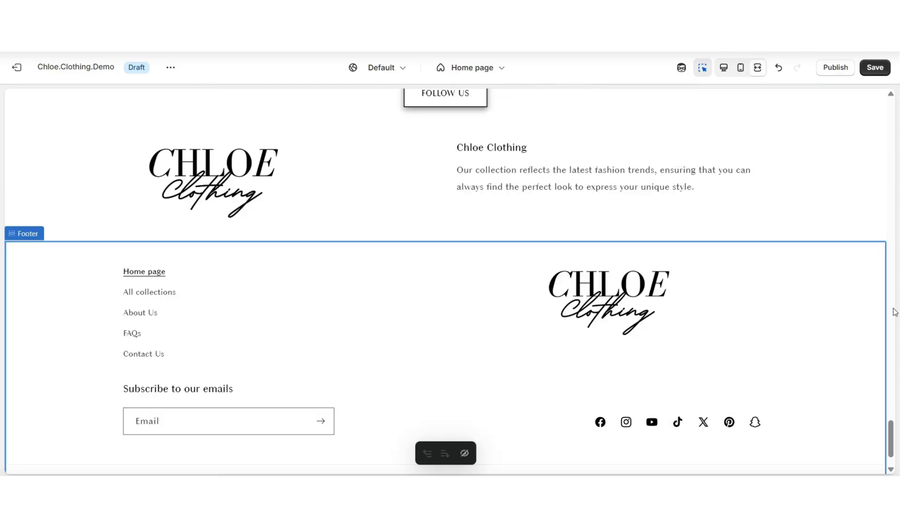
pyautogui.scroll(-2, 894, 312)
pyautogui.hotkey('ctrl', 's')
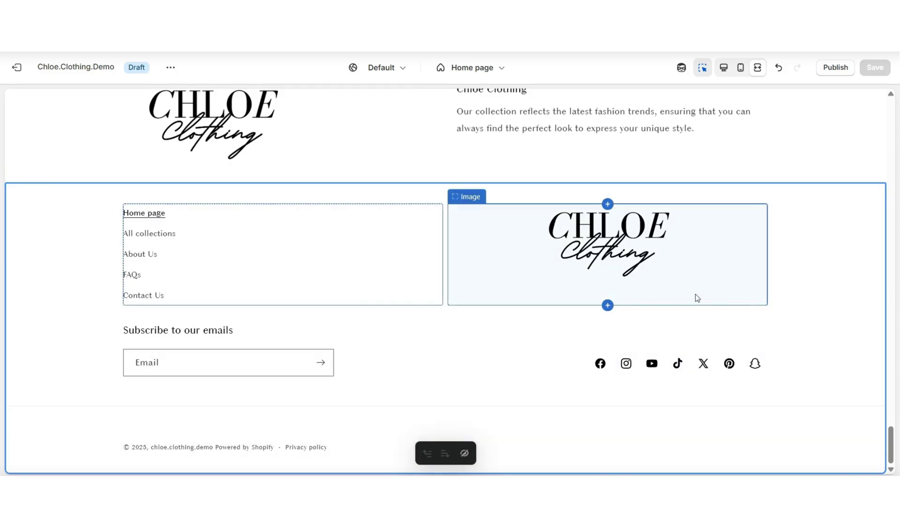
# - Add a text block to the footer and paste the About Us paragraph as its subtext
pyautogui.click(607, 306)
pyautogui.scroll(-2, 629, 444)
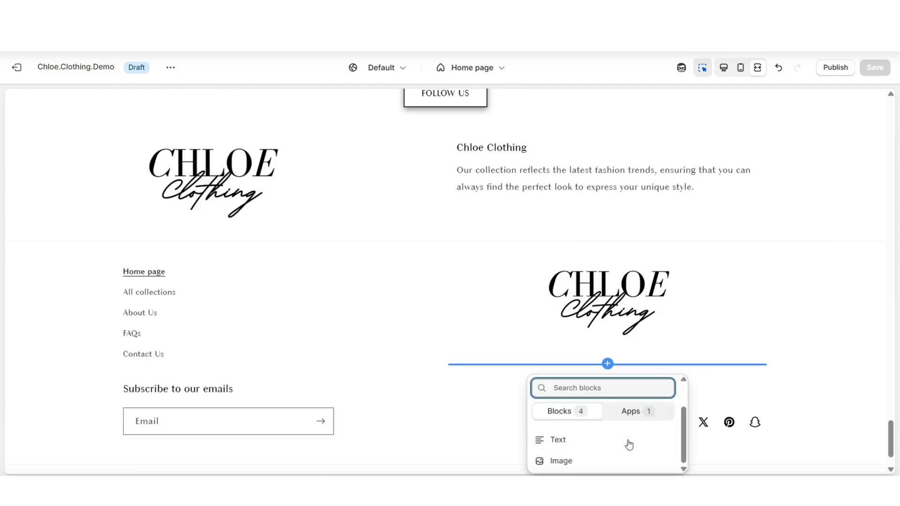
pyautogui.click(562, 440)
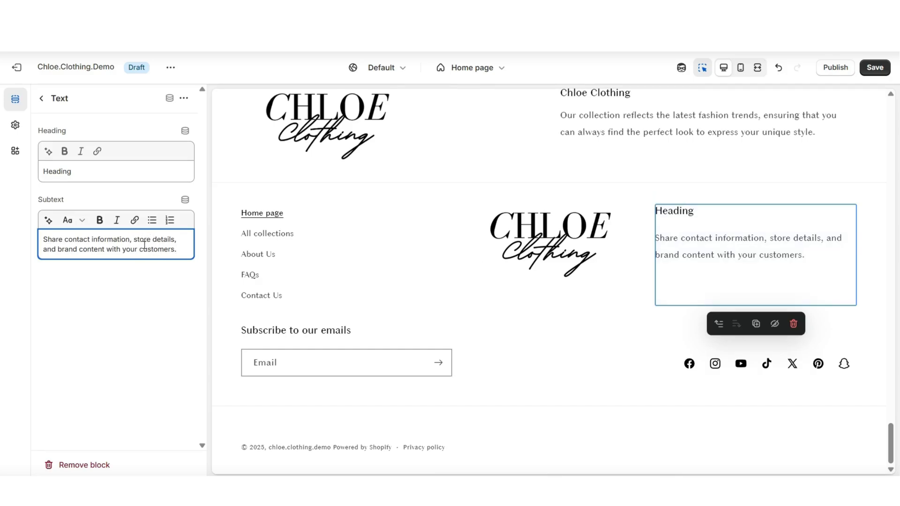
pyautogui.tripleClick(130, 239)
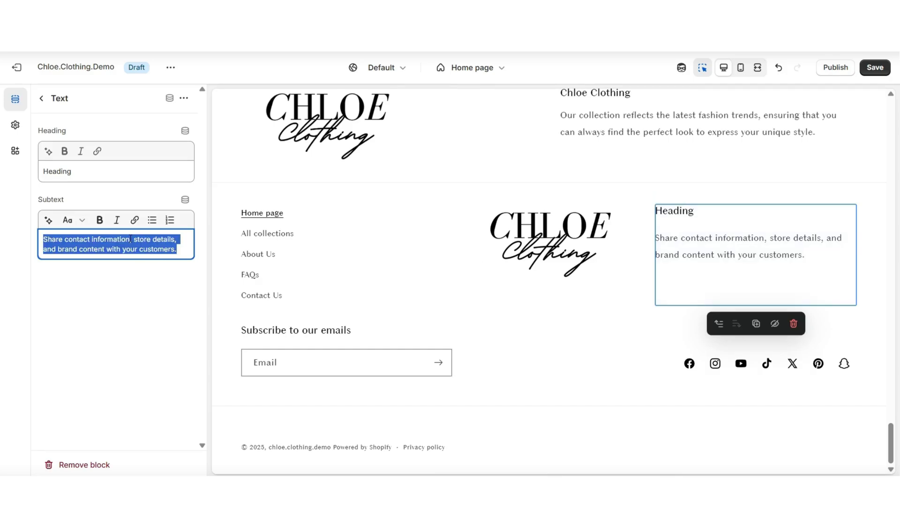
pyautogui.rightClick(129, 238)
pyautogui.click(140, 268)
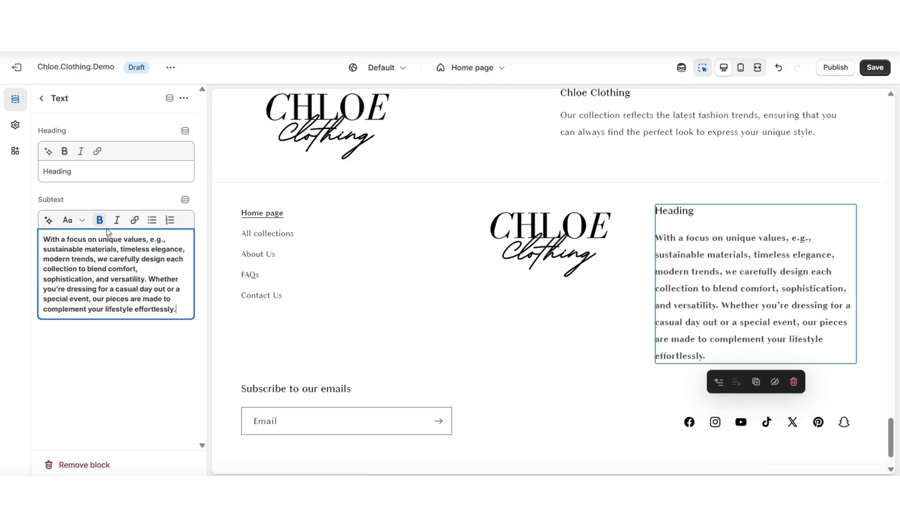
# - Look through the paragraph's style and link options, leaving the text unchanged
pyautogui.moveTo(149, 278); pyautogui.dragTo(176, 312)
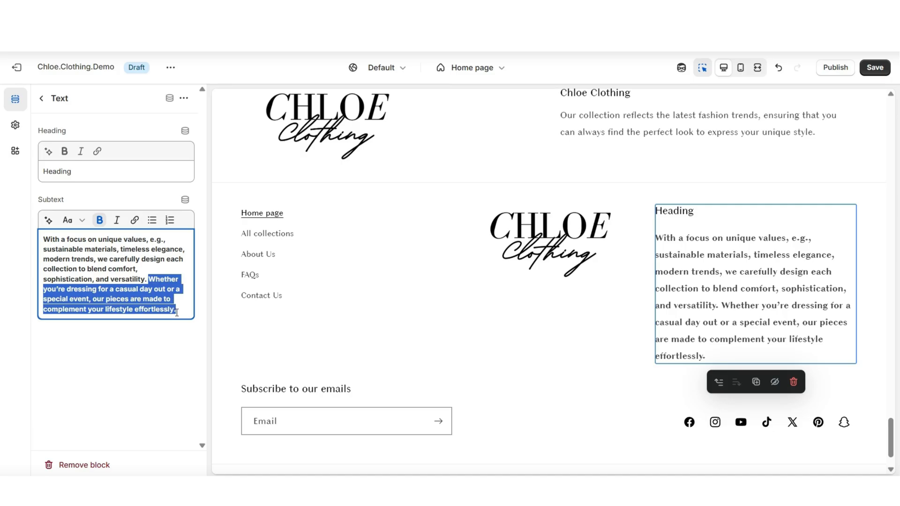
pyautogui.click(71, 221)
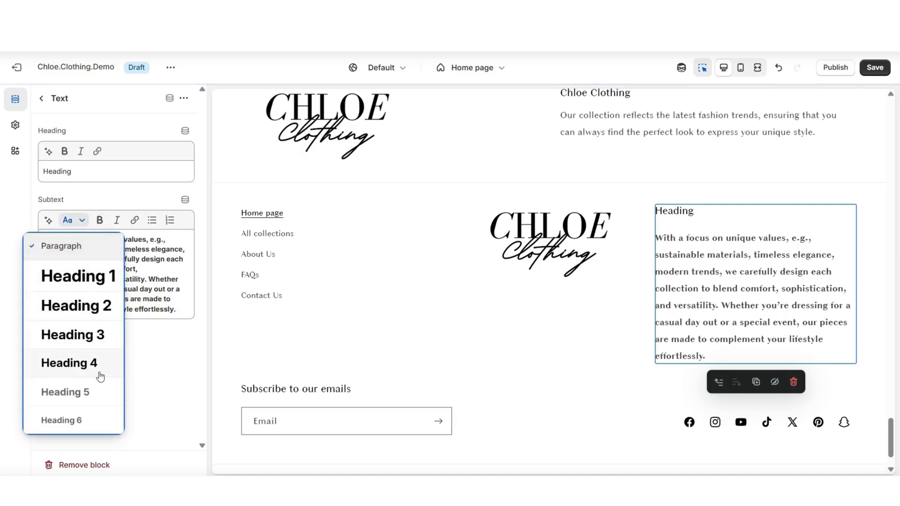
pyautogui.click(181, 334)
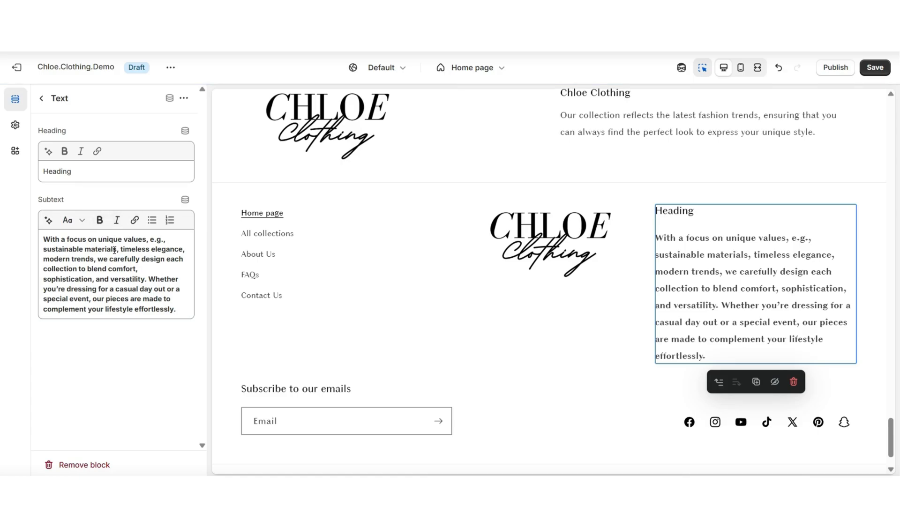
pyautogui.moveTo(176, 304); pyautogui.dragTo(44, 239)
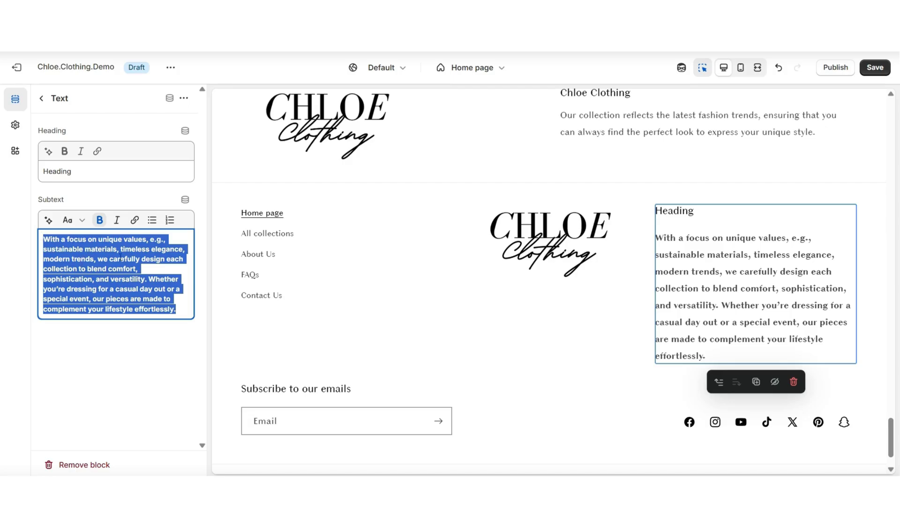
pyautogui.click(134, 219)
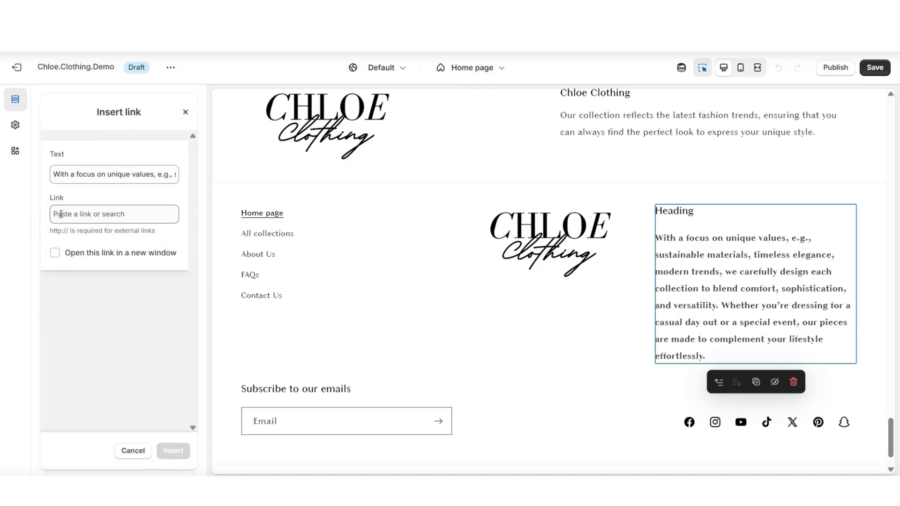
pyautogui.click(61, 214)
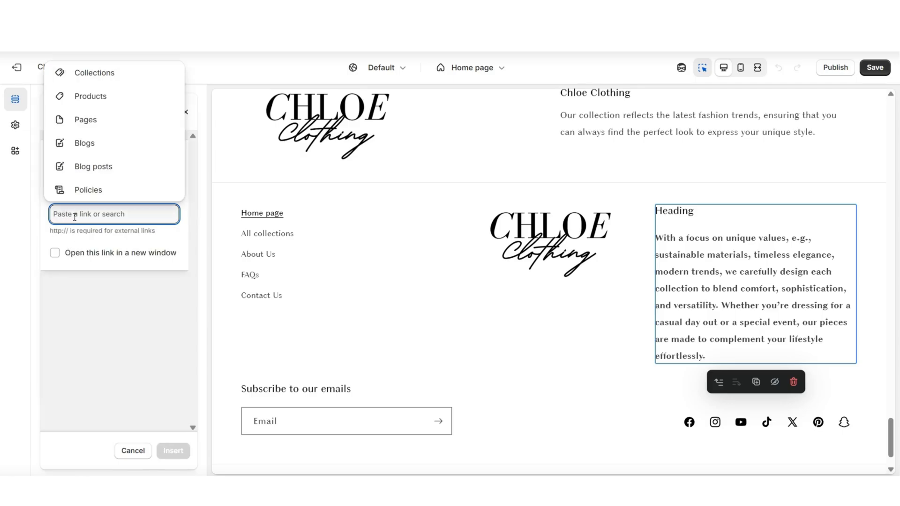
pyautogui.click(163, 308)
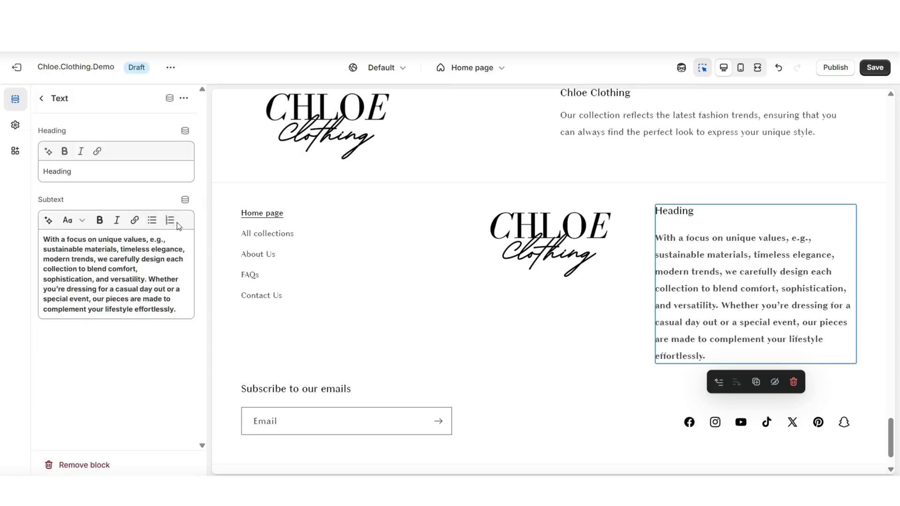
# - Set the footer text block's heading to About Us
pyautogui.tripleClick(79, 167)
pyautogui.write('About Us')
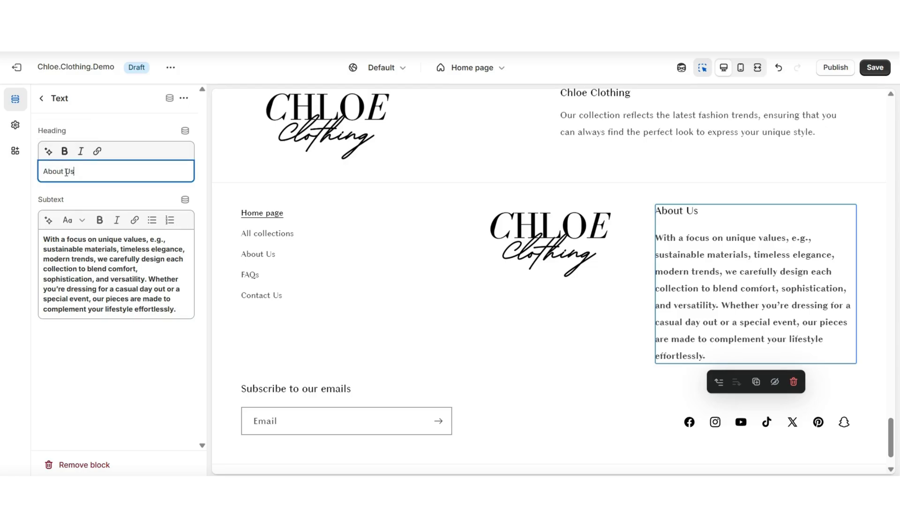
pyautogui.click(757, 67)
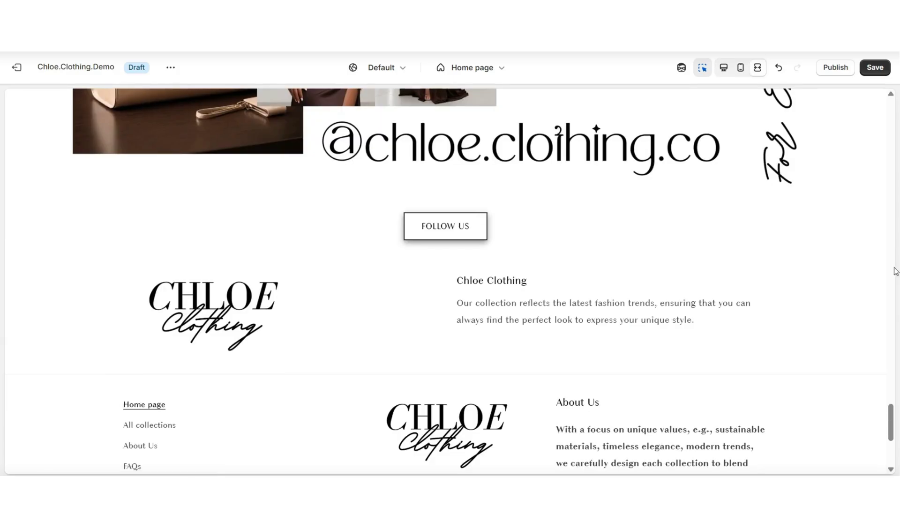
pyautogui.scroll(-3, 892, 271)
pyautogui.scroll(-2, 895, 271)
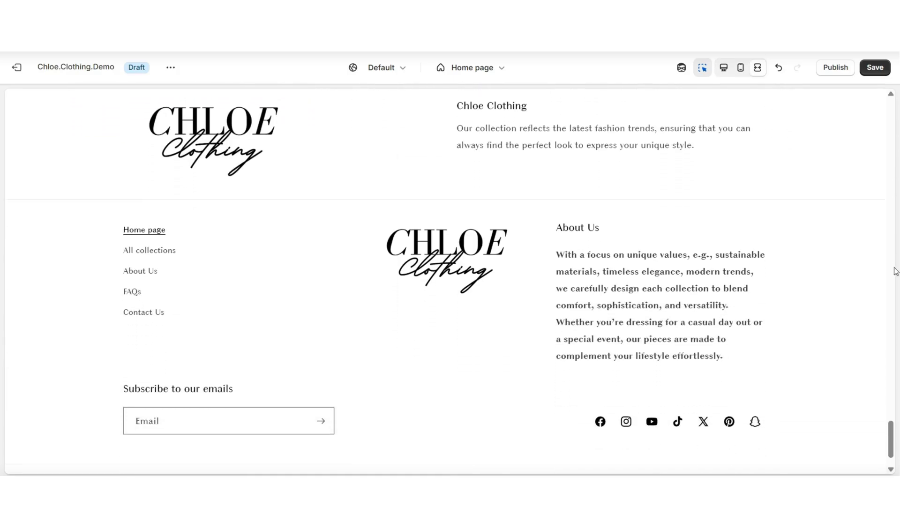
pyautogui.scroll(2, 895, 271)
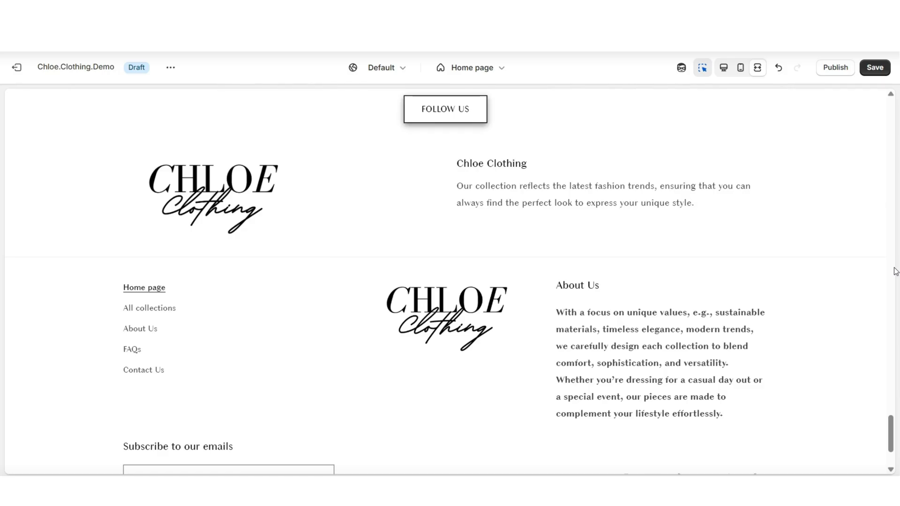
pyautogui.scroll(-2, 895, 270)
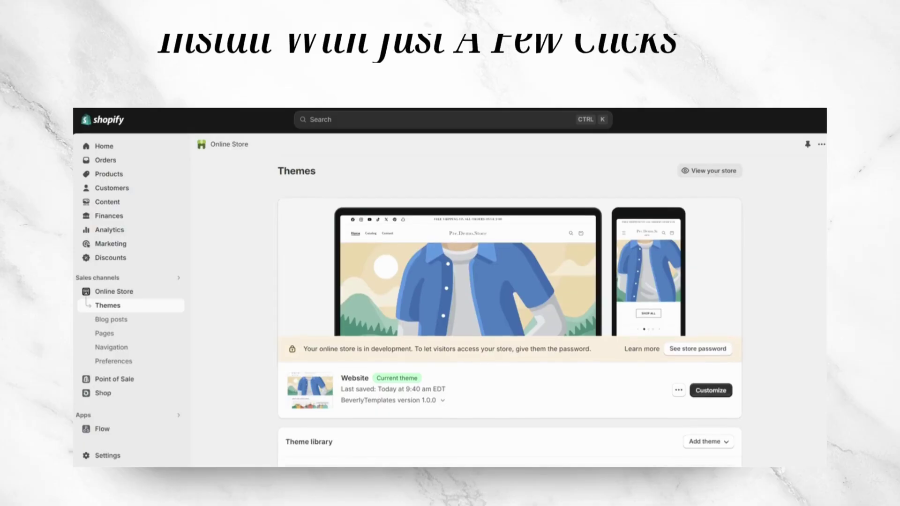
# - Upload the theme zip file through Add theme > Upload zip file
pyautogui.scroll(-2, 703, 375)
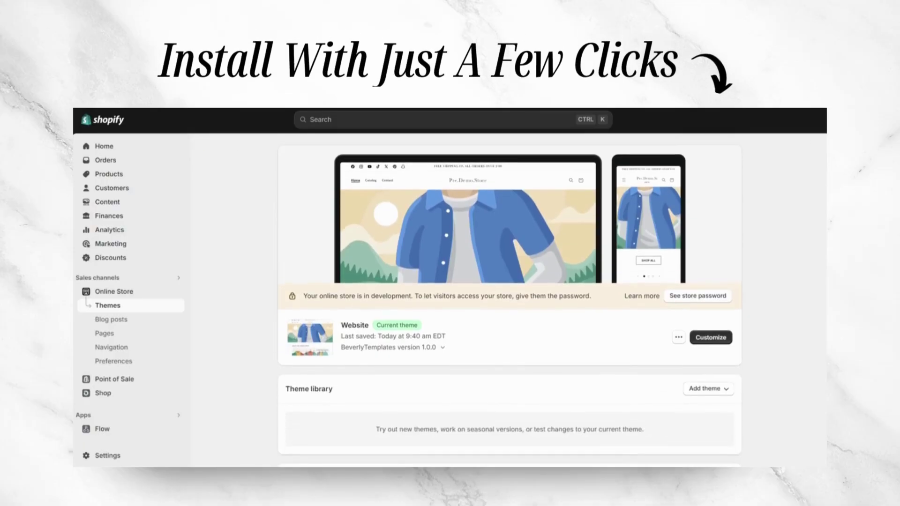
pyautogui.click(720, 386)
pyautogui.click(722, 428)
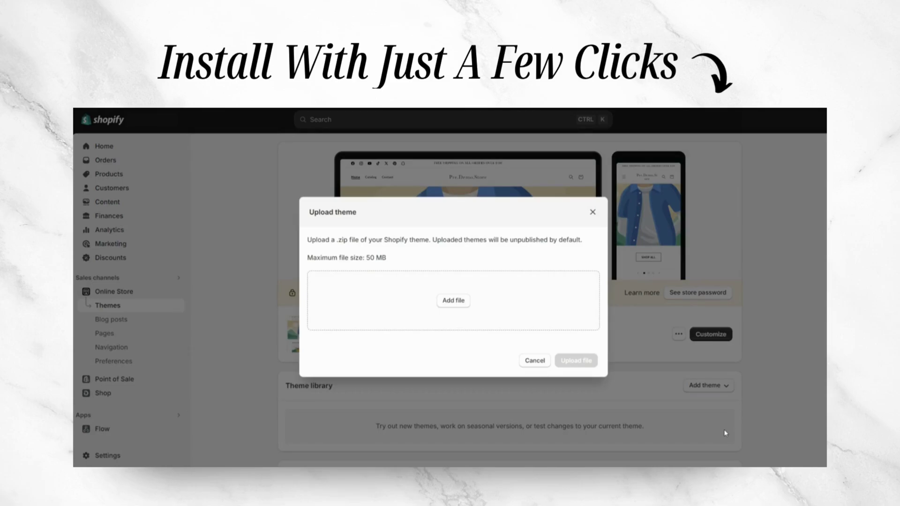
pyautogui.click(454, 300)
pyautogui.click(581, 364)
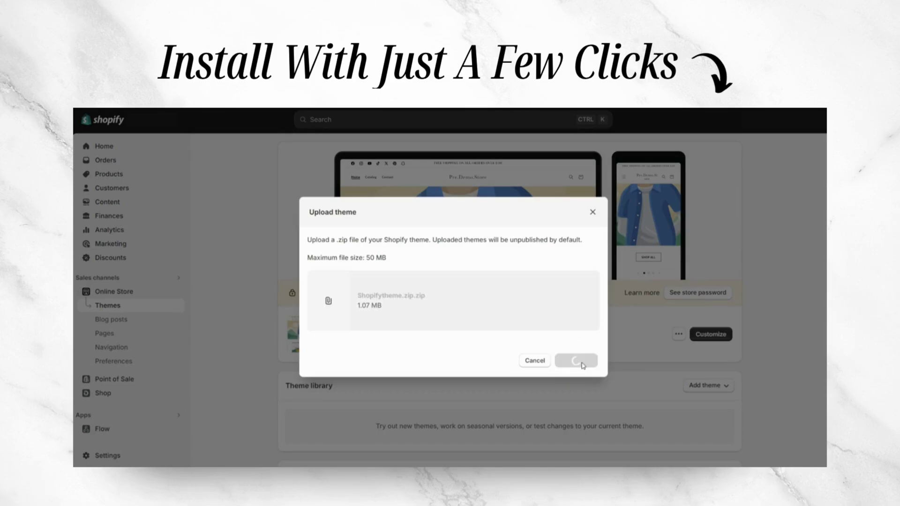
pyautogui.scroll(-2, 759, 371)
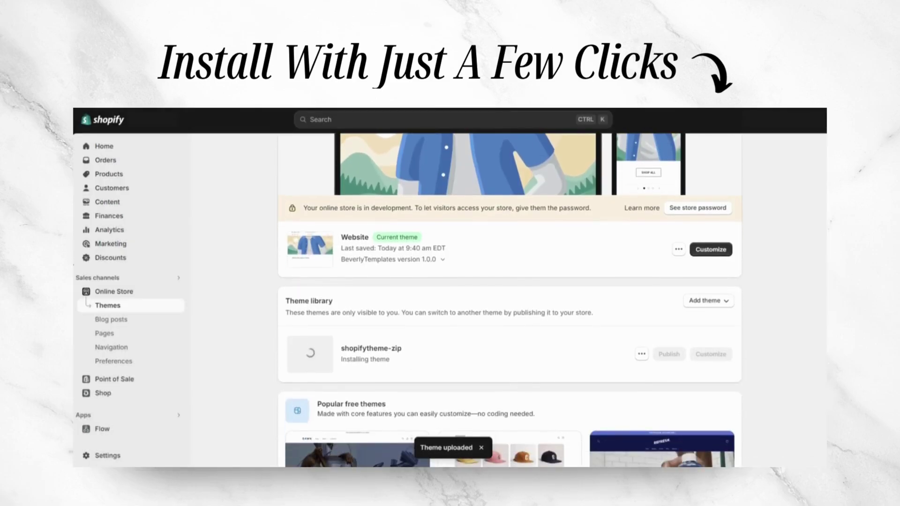